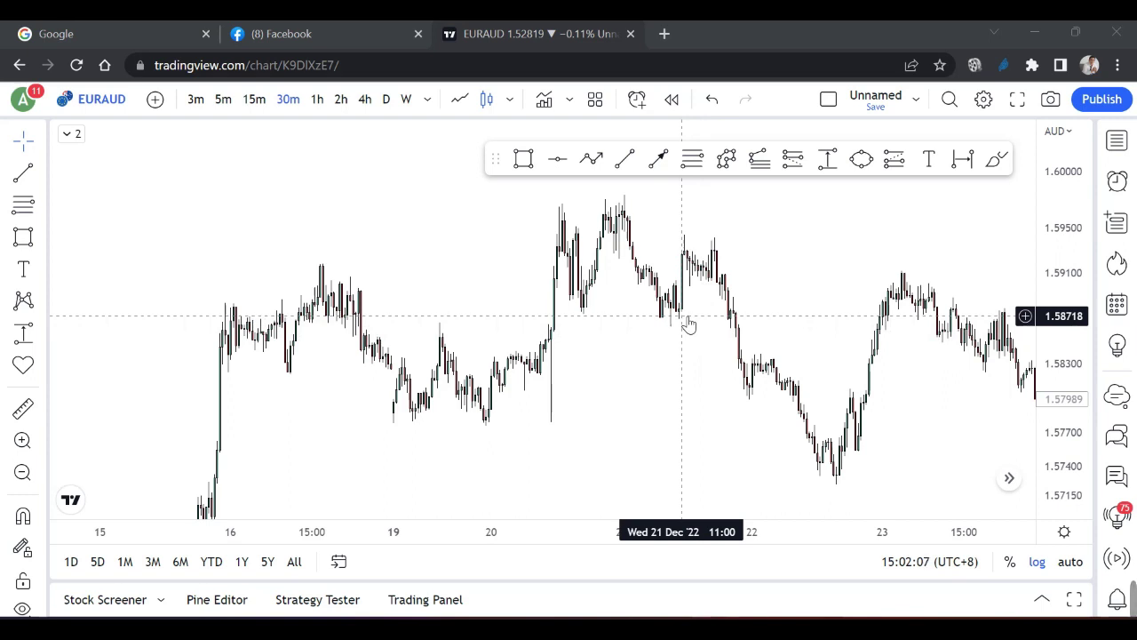
Step: Draw a zigzag polyline above the candles with three rising peaks, the last about 1.62845, and a final leg down to about 1.61227
{"action": "left_click_drag", "start_coordinate": [1059, 210], "coordinate": [1068, 261]}
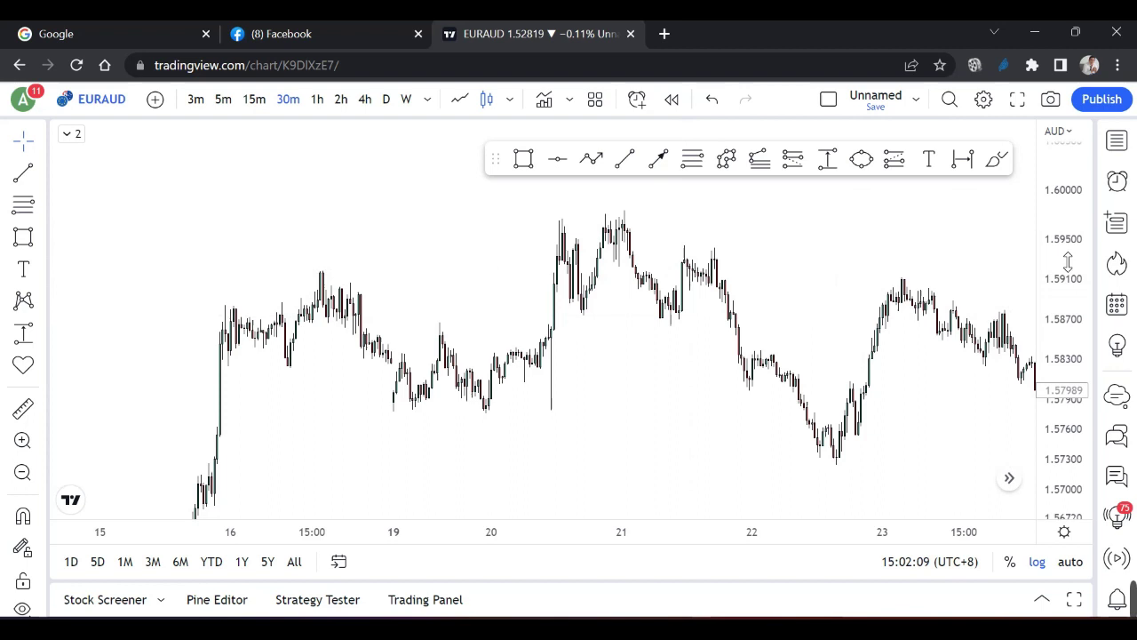
{"action": "scroll", "coordinate": [941, 276], "scroll_direction": "down", "scroll_amount": 5}
{"action": "left_click_drag", "start_coordinate": [791, 253], "coordinate": [752, 378]}
{"action": "left_click", "coordinate": [718, 315]}
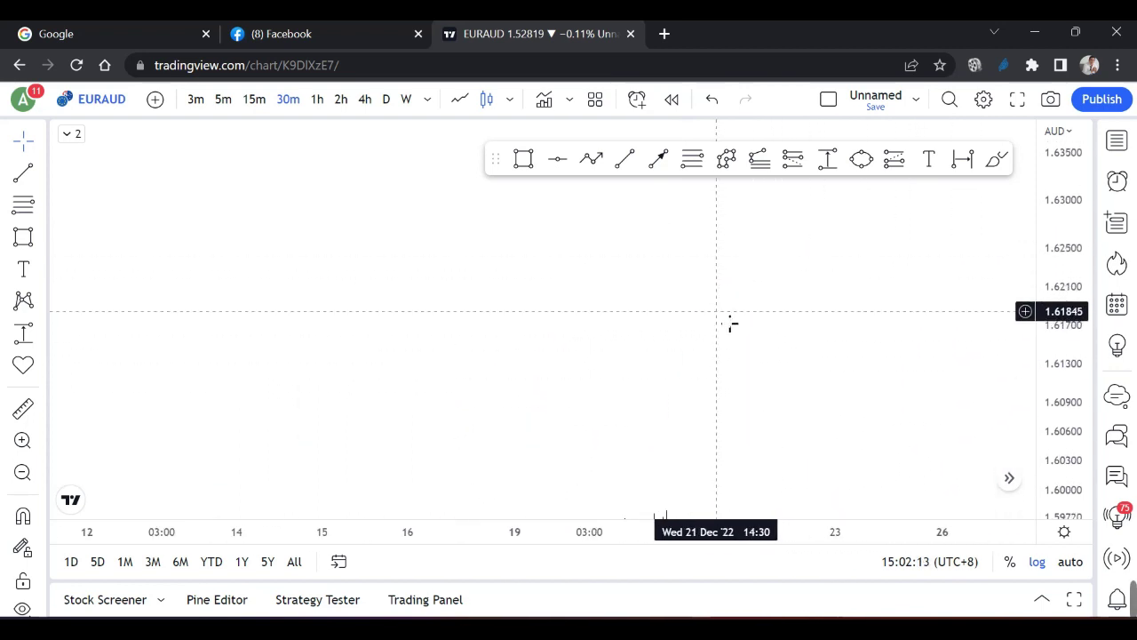
{"action": "left_click", "coordinate": [725, 166]}
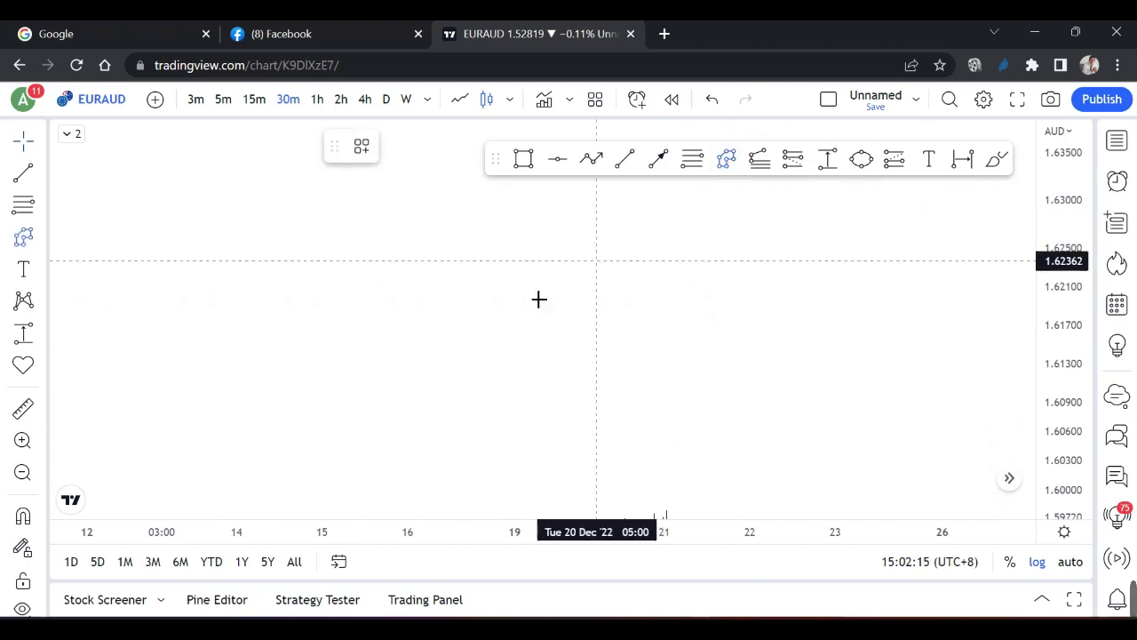
{"action": "left_click", "coordinate": [316, 441]}
{"action": "left_click", "coordinate": [381, 318]}
{"action": "left_click", "coordinate": [414, 395]}
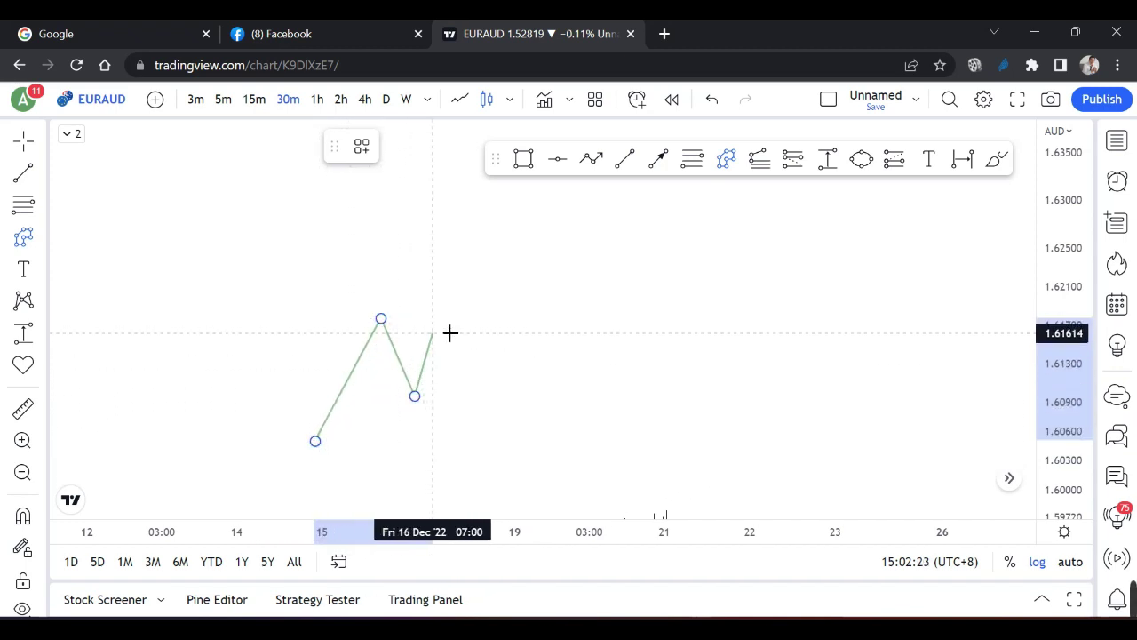
{"action": "left_click", "coordinate": [479, 260]}
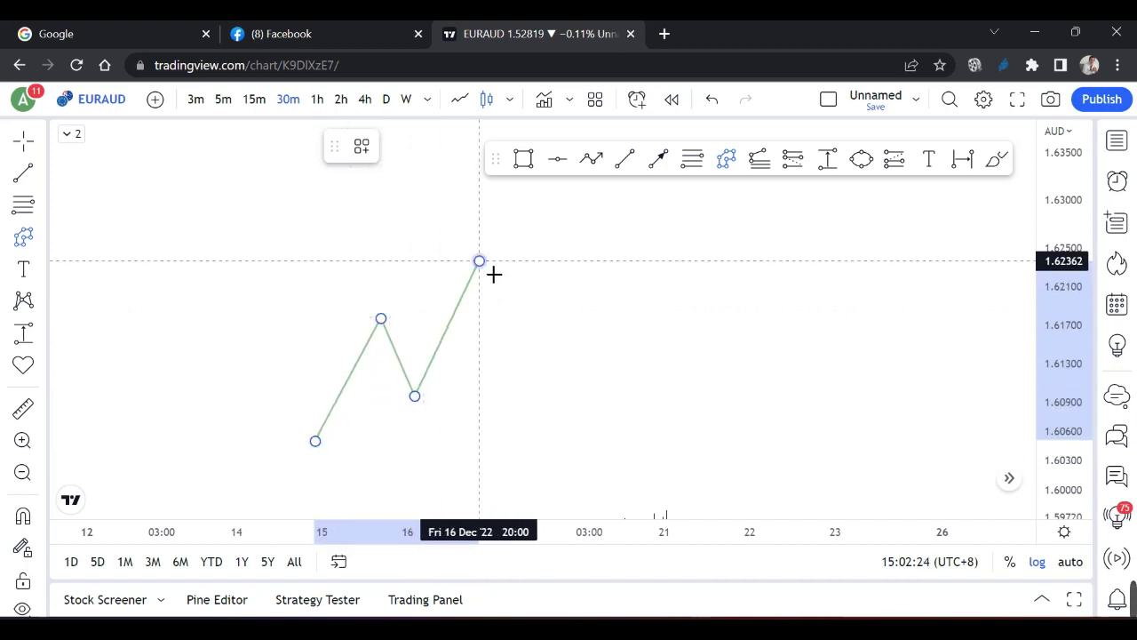
{"action": "left_click", "coordinate": [509, 339]}
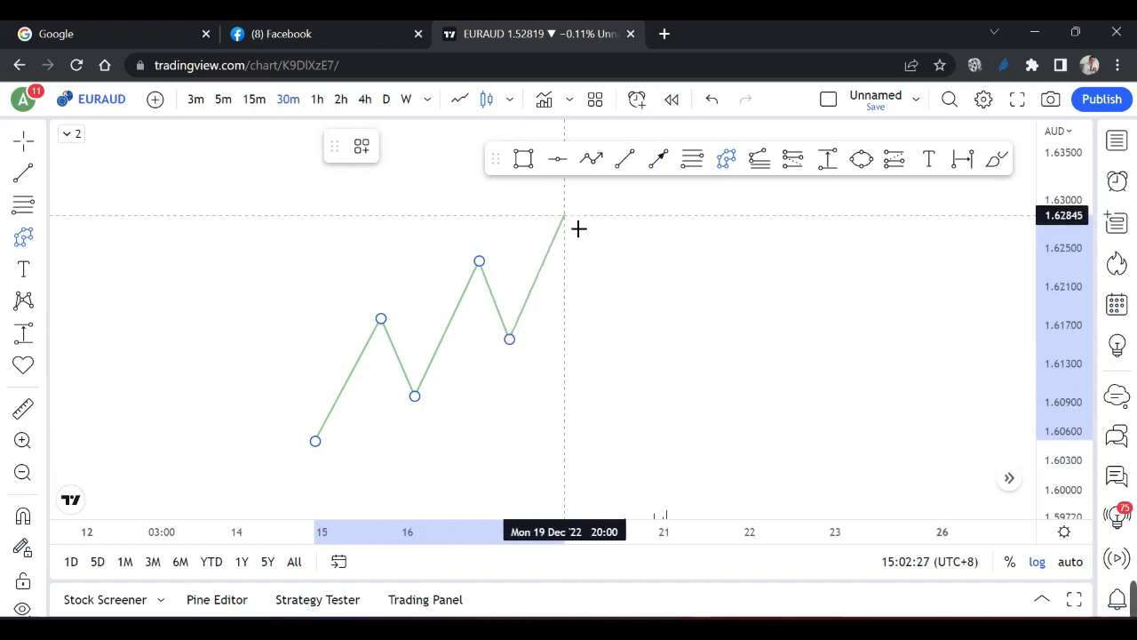
{"action": "left_click", "coordinate": [578, 229]}
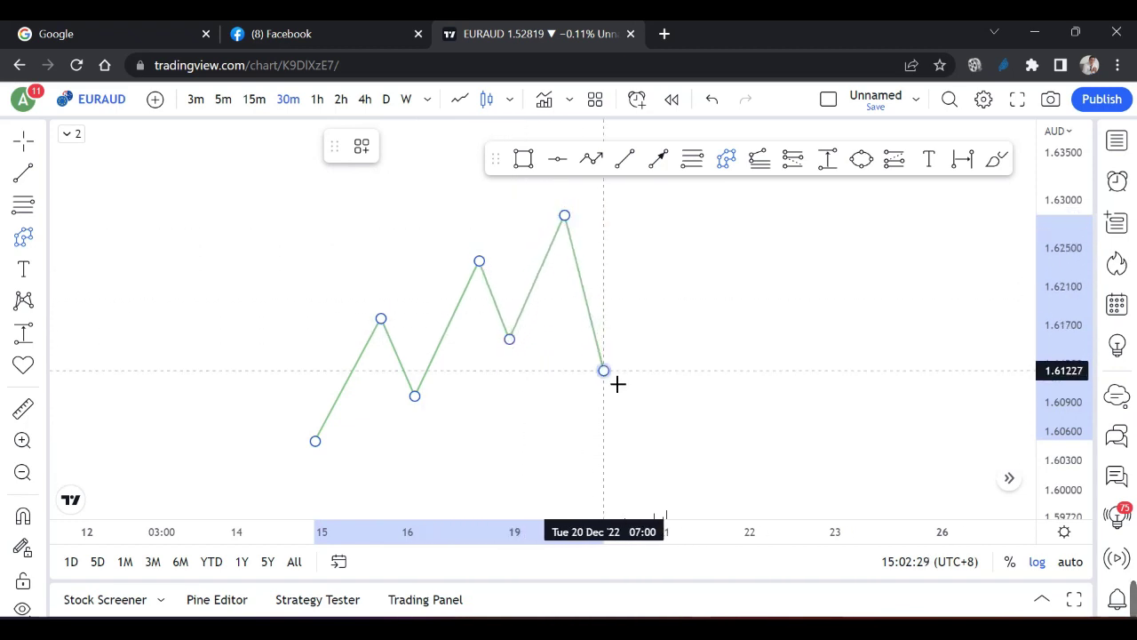
{"action": "double_click", "coordinate": [617, 383]}
Step: Draw a horizontal arrow just under the zigzag's last higher low, extending across to its final falling leg
{"action": "left_click", "coordinate": [659, 159]}
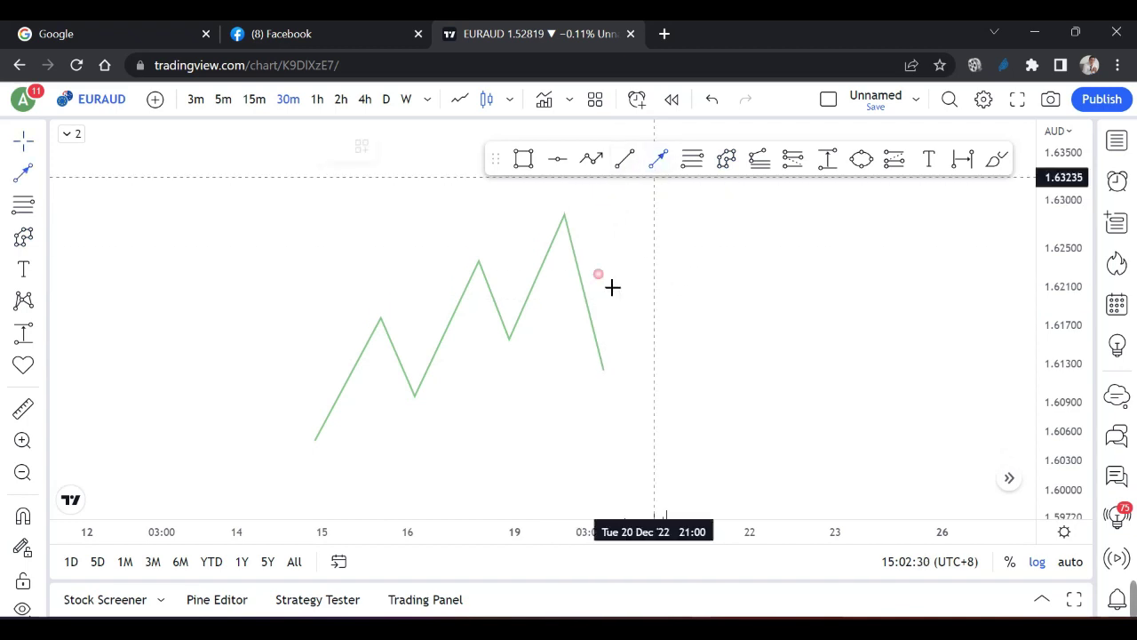
{"action": "left_click", "coordinate": [506, 356]}
{"action": "left_click", "coordinate": [607, 355]}
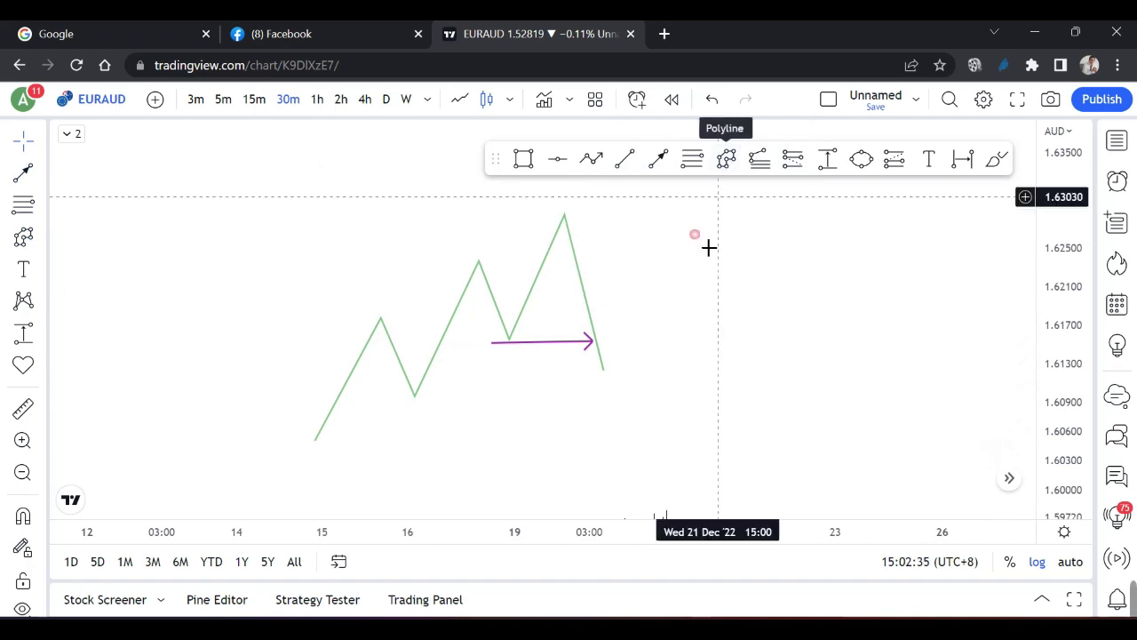
Step: Draw a second polyline from the zigzag's end up to a lower high of about 1.62436 and down to a new lower low
{"action": "left_click", "coordinate": [726, 159]}
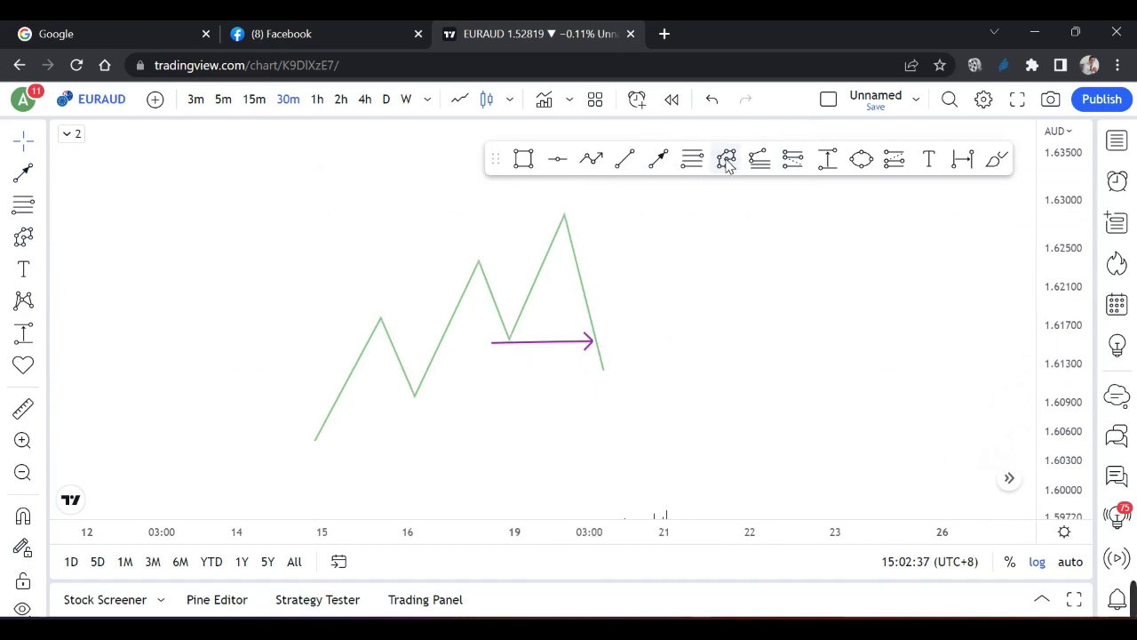
{"action": "left_click", "coordinate": [603, 369]}
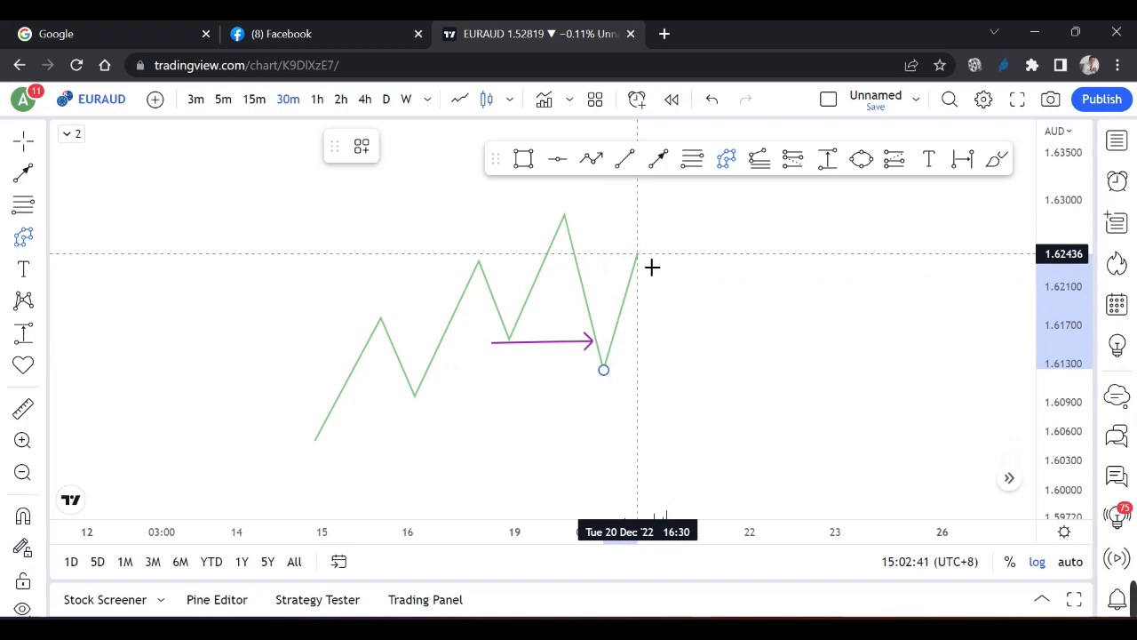
{"action": "left_click", "coordinate": [652, 266]}
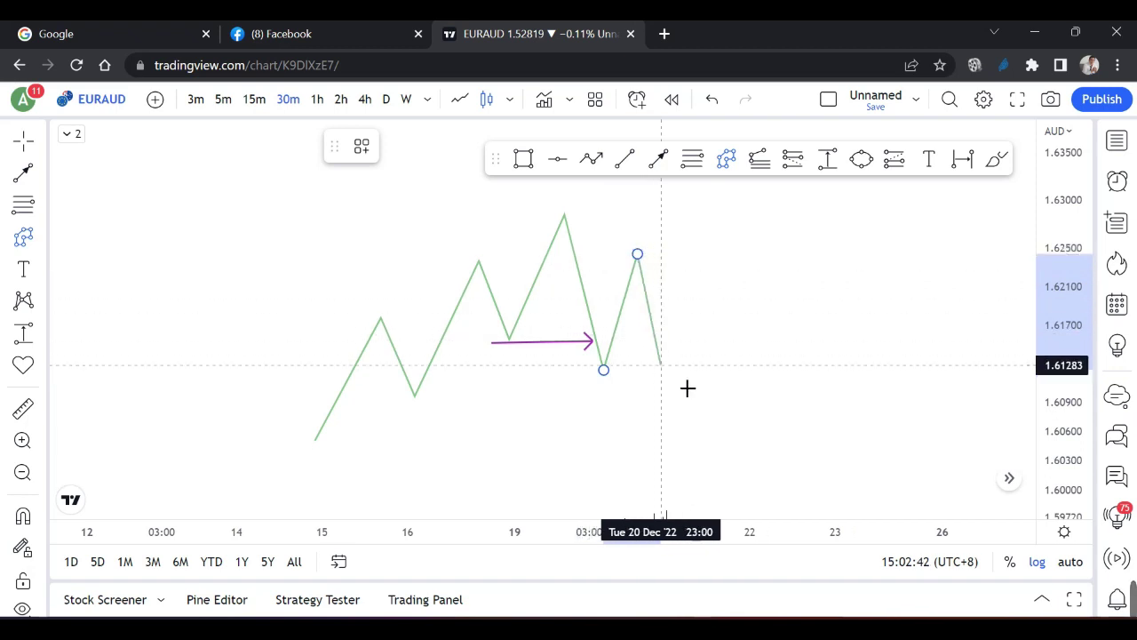
{"action": "double_click", "coordinate": [698, 446]}
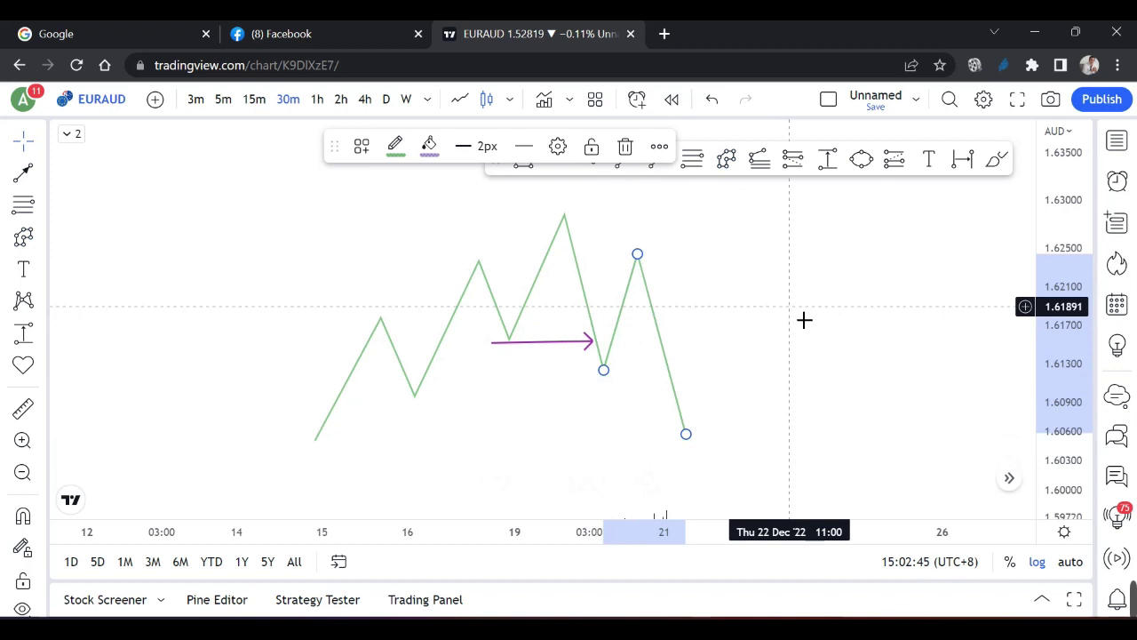
{"action": "left_click", "coordinate": [672, 318]}
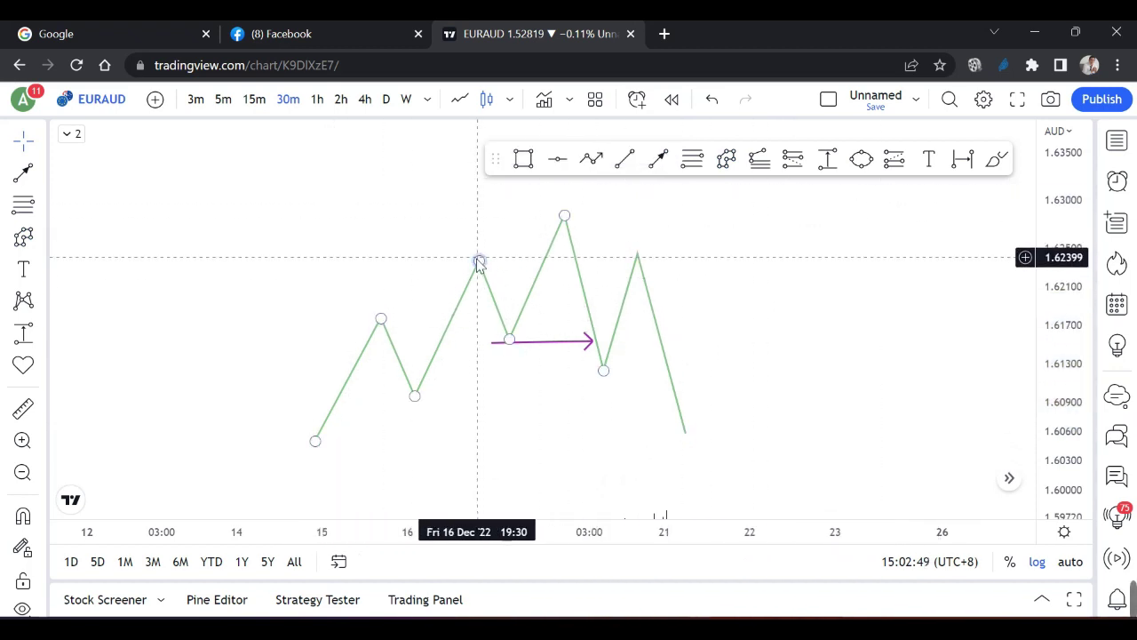
Step: Delete both zigzag polylines and the arrow from the chart
{"action": "left_click", "coordinate": [546, 278]}
{"action": "key", "text": "Delete"}
{"action": "left_click", "coordinate": [630, 299]}
{"action": "key", "text": "Delete"}
{"action": "left_click", "coordinate": [586, 341]}
{"action": "key", "text": "Delete"}
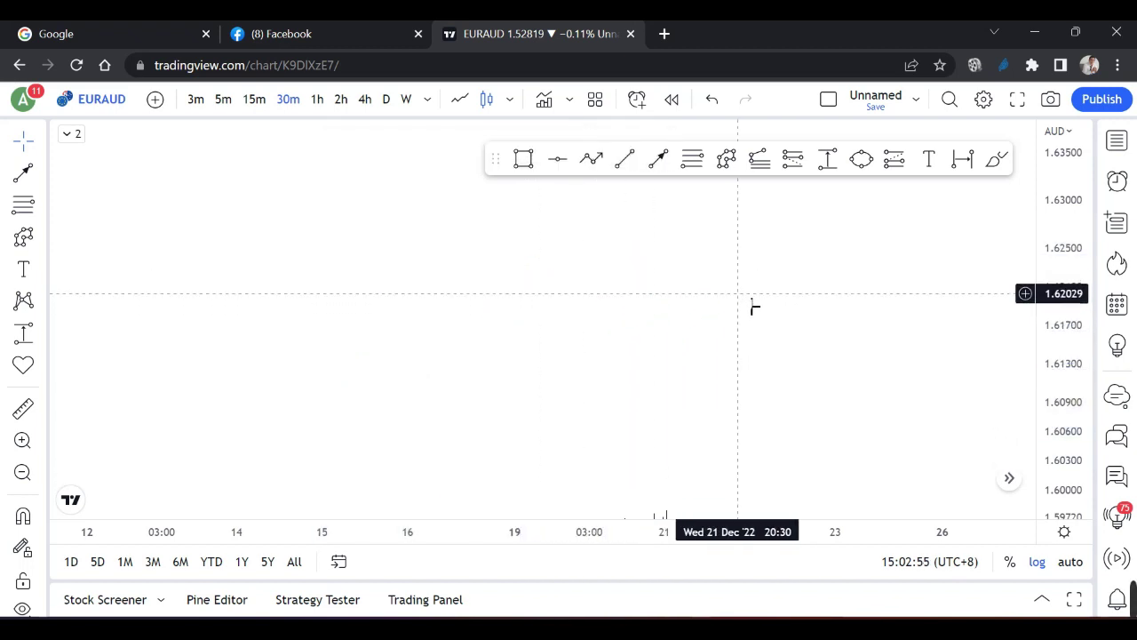
Step: Examine the EURAUD 30-minute price swings from the sharp rise around 16 December through 22 December
{"action": "left_click", "coordinate": [778, 341]}
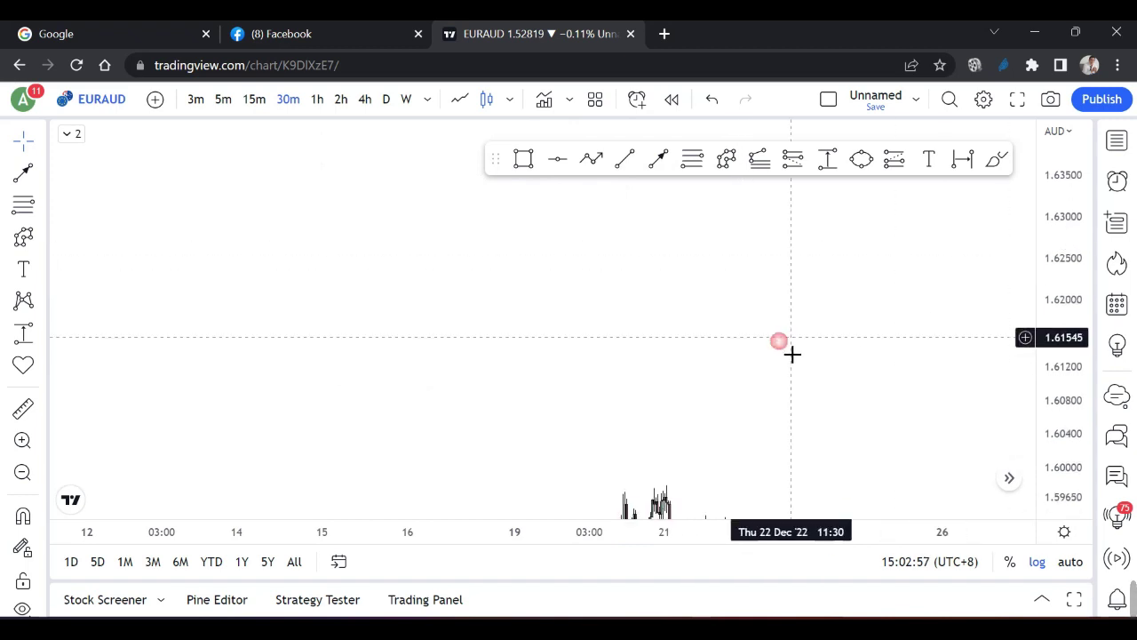
{"action": "scroll", "coordinate": [787, 373], "scroll_direction": "down", "scroll_amount": 3}
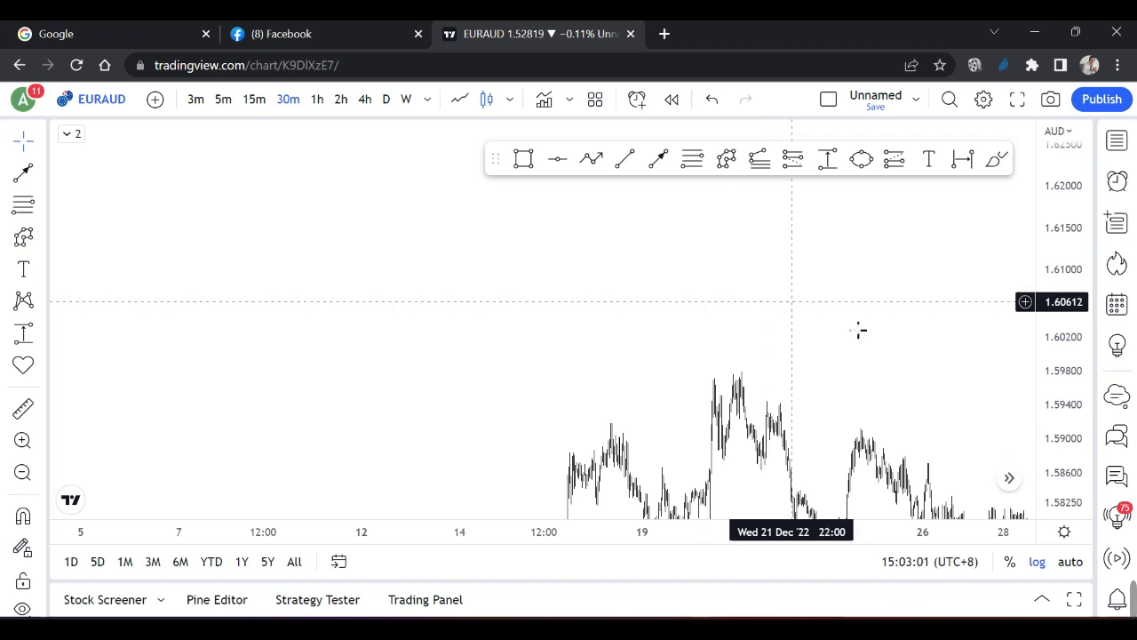
{"action": "scroll", "coordinate": [884, 275], "scroll_direction": "up", "scroll_amount": 2}
{"action": "scroll", "coordinate": [892, 290], "scroll_direction": "up", "scroll_amount": 1}
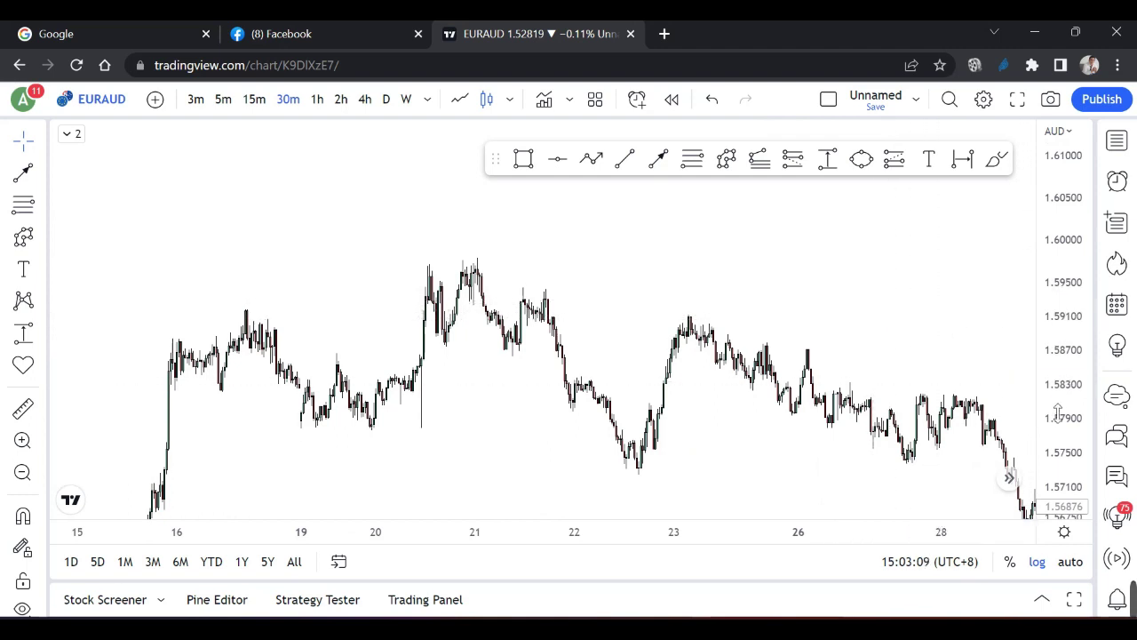
{"action": "left_click_drag", "start_coordinate": [1063, 418], "coordinate": [1064, 391]}
{"action": "left_click_drag", "start_coordinate": [800, 311], "coordinate": [990, 297]}
{"action": "scroll", "coordinate": [977, 297], "scroll_direction": "up", "scroll_amount": 2}
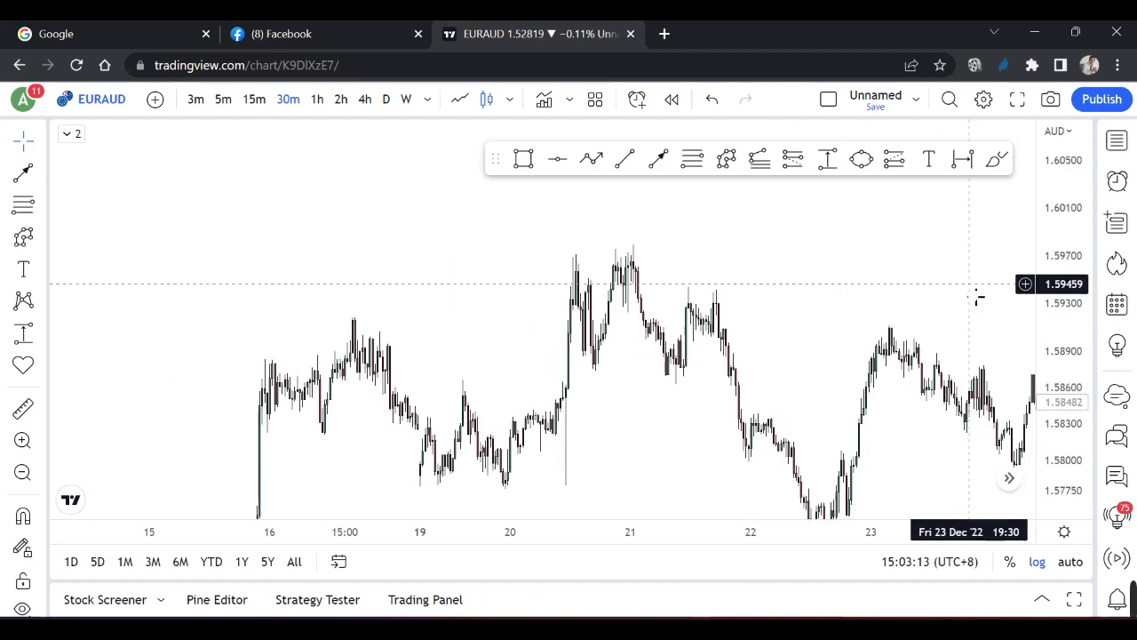
{"action": "scroll", "coordinate": [894, 305], "scroll_direction": "up", "scroll_amount": 1}
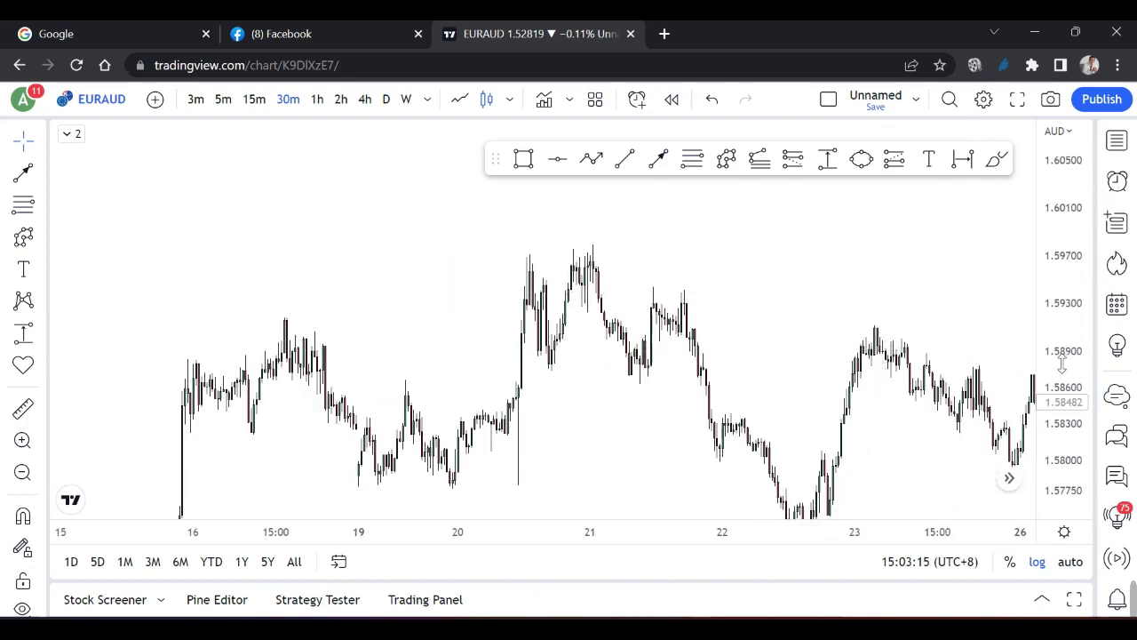
{"action": "left_click_drag", "start_coordinate": [809, 350], "coordinate": [938, 327]}
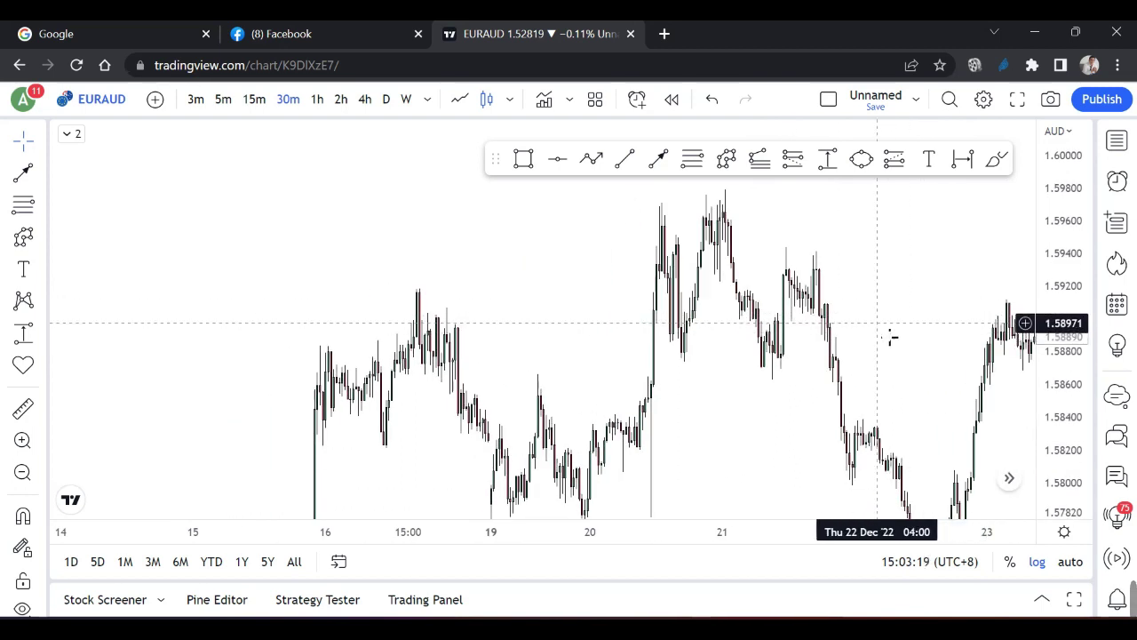
{"action": "scroll", "coordinate": [889, 337], "scroll_direction": "up", "scroll_amount": 2}
{"action": "scroll", "coordinate": [737, 373], "scroll_direction": "up", "scroll_amount": 1}
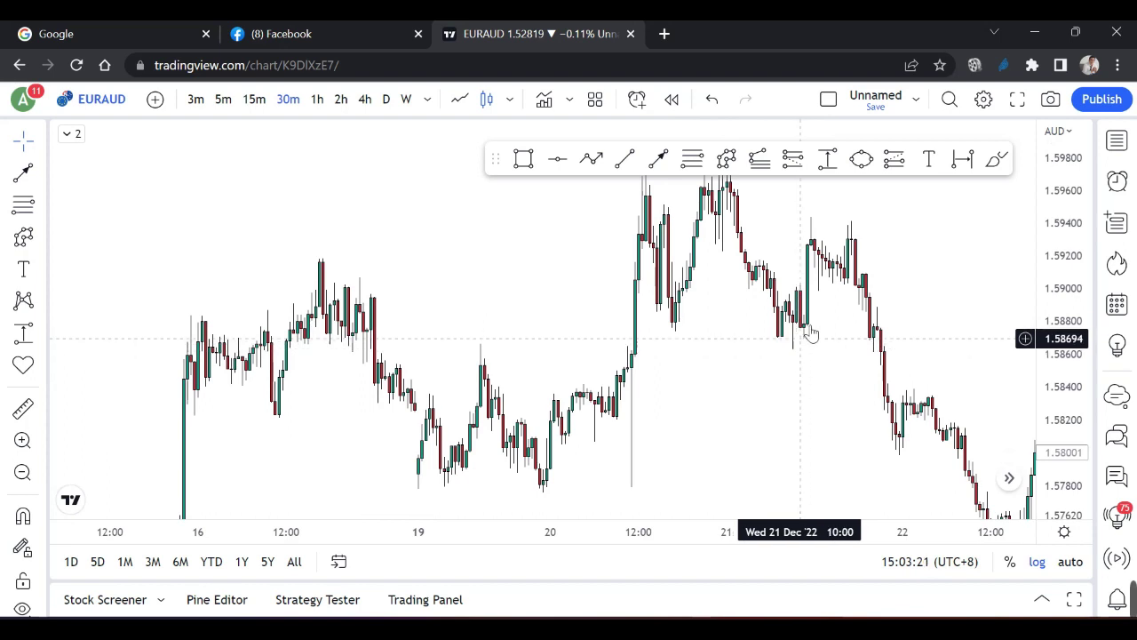
{"action": "scroll", "coordinate": [819, 347], "scroll_direction": "down", "scroll_amount": 1}
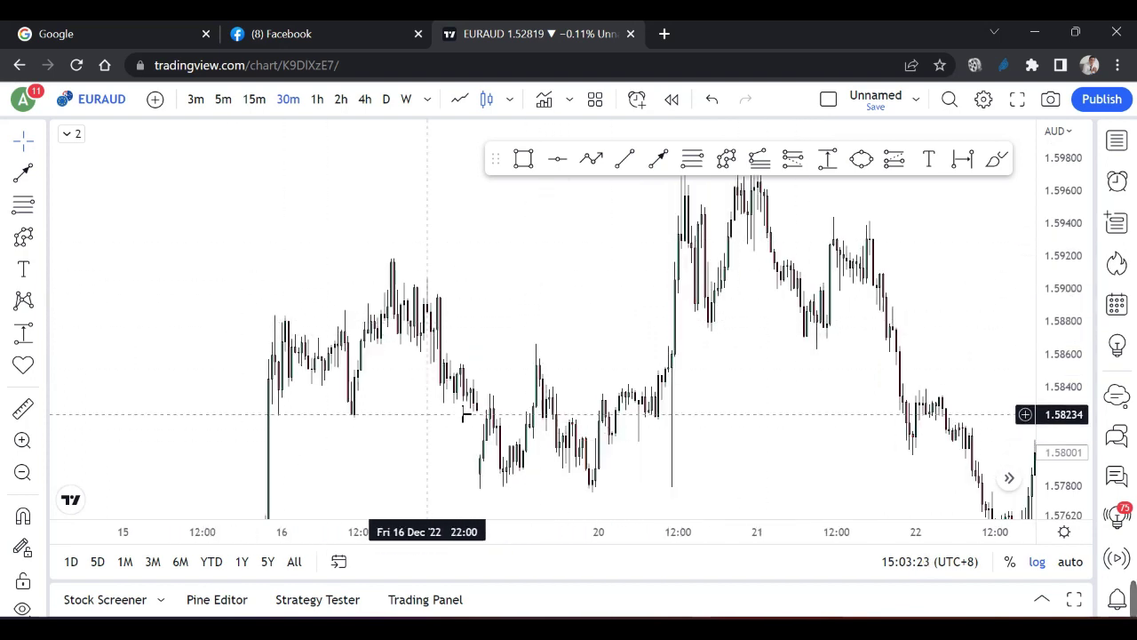
{"action": "left_click_drag", "start_coordinate": [261, 476], "coordinate": [306, 330]}
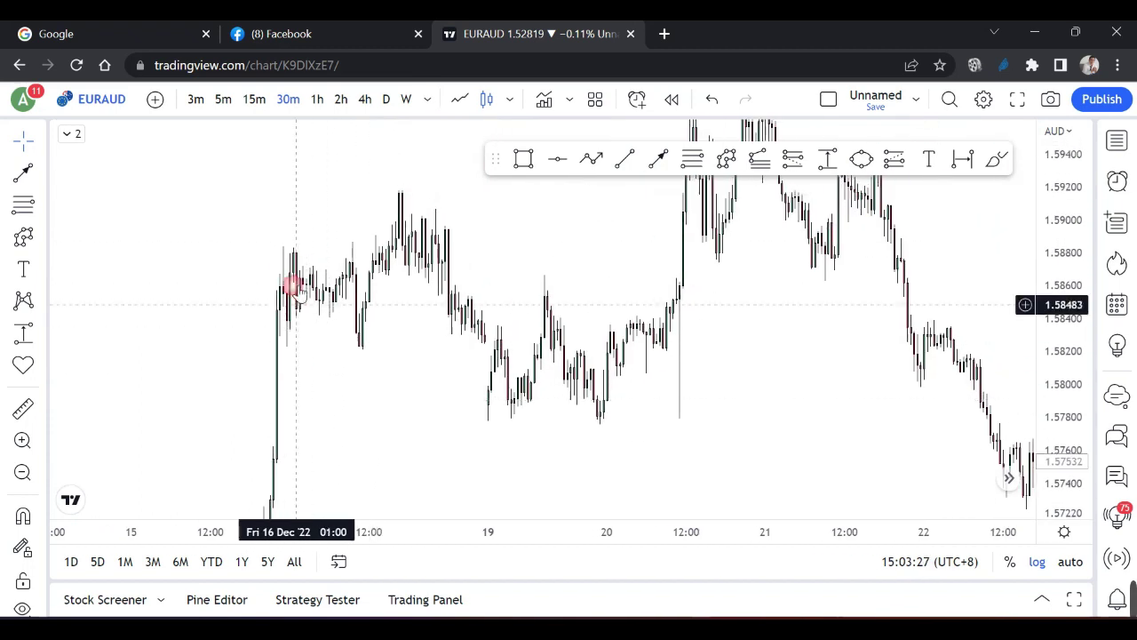
Step: Try to draw a horizontal arrow from under the 16 December swing low across to the 19 December candles
{"action": "left_click", "coordinate": [657, 158]}
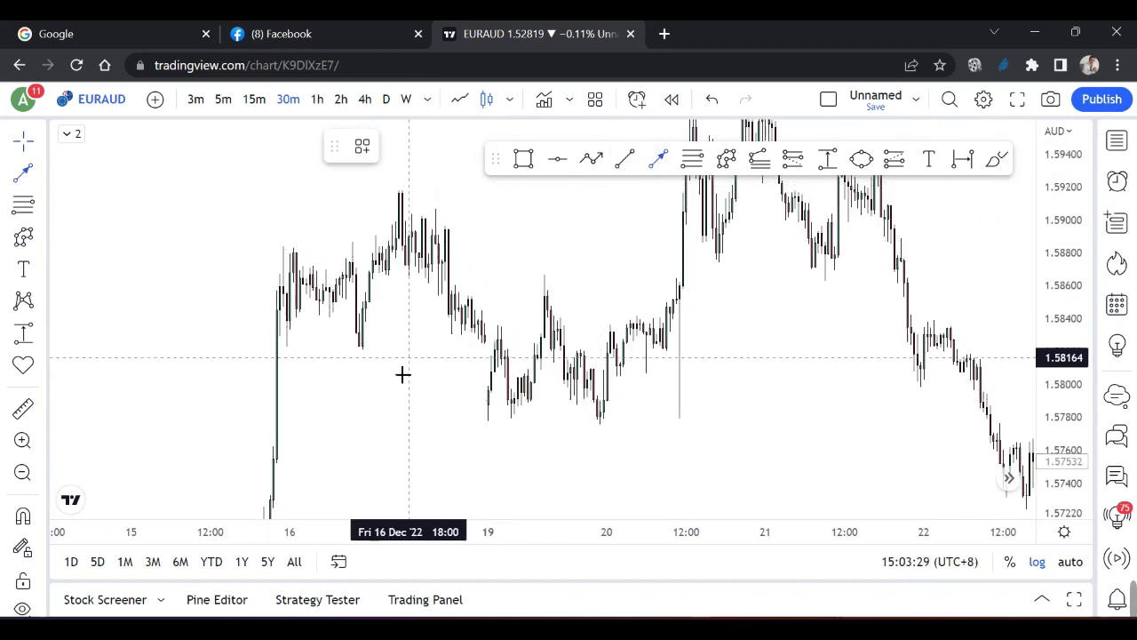
{"action": "left_click", "coordinate": [339, 351]}
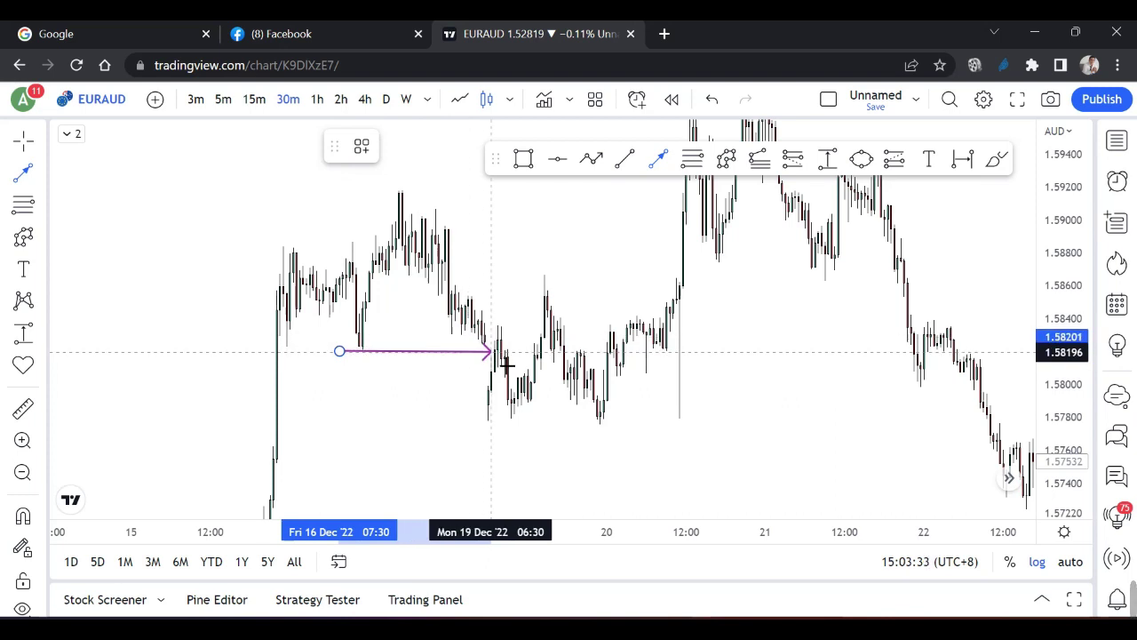
{"action": "key", "text": "Escape"}
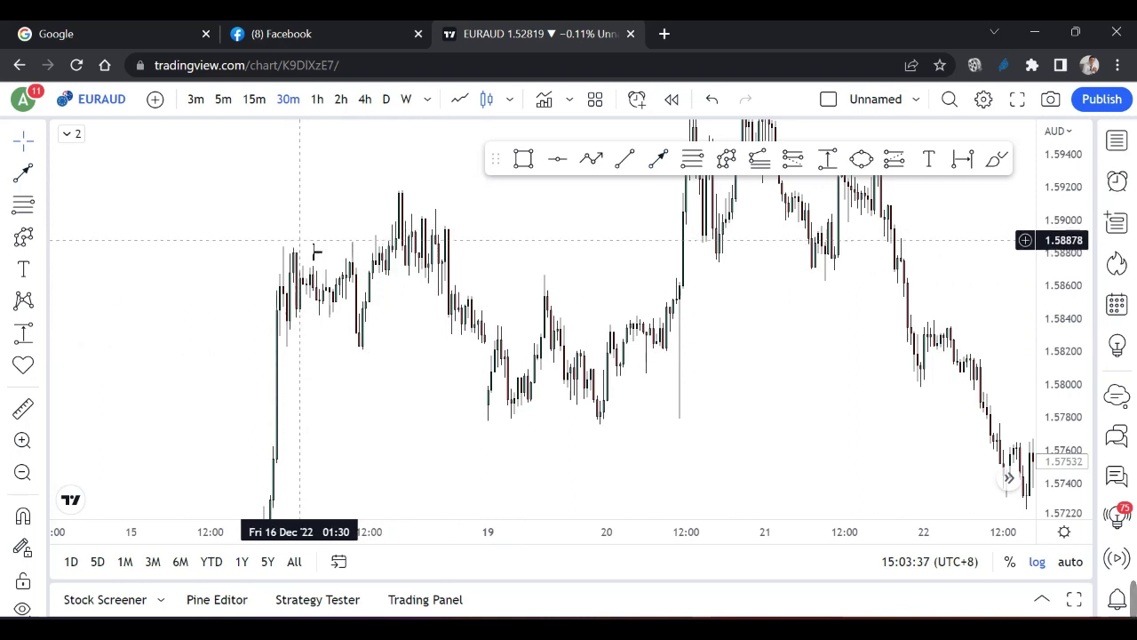
Step: Try to draw an arrow starting under the 20 December swing low that precedes the 21 December peak
{"action": "scroll", "coordinate": [315, 269], "scroll_direction": "right", "scroll_amount": 2}
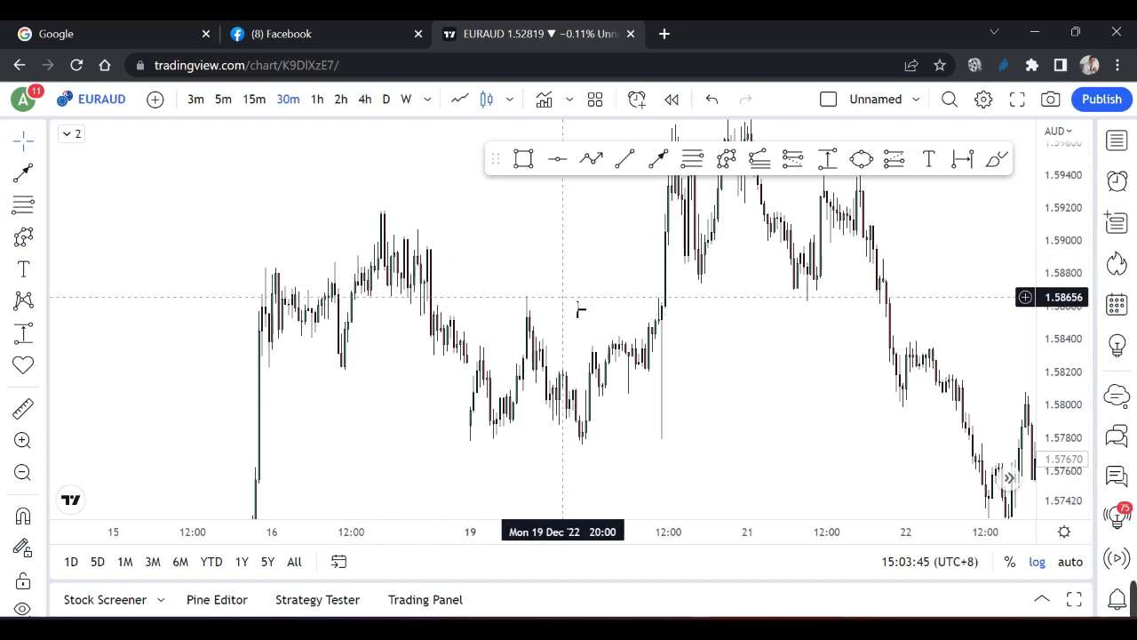
{"action": "scroll", "coordinate": [578, 311], "scroll_direction": "right", "scroll_amount": 3}
{"action": "scroll", "coordinate": [586, 322], "scroll_direction": "right", "scroll_amount": 2}
{"action": "scroll", "coordinate": [604, 334], "scroll_direction": "right", "scroll_amount": 2}
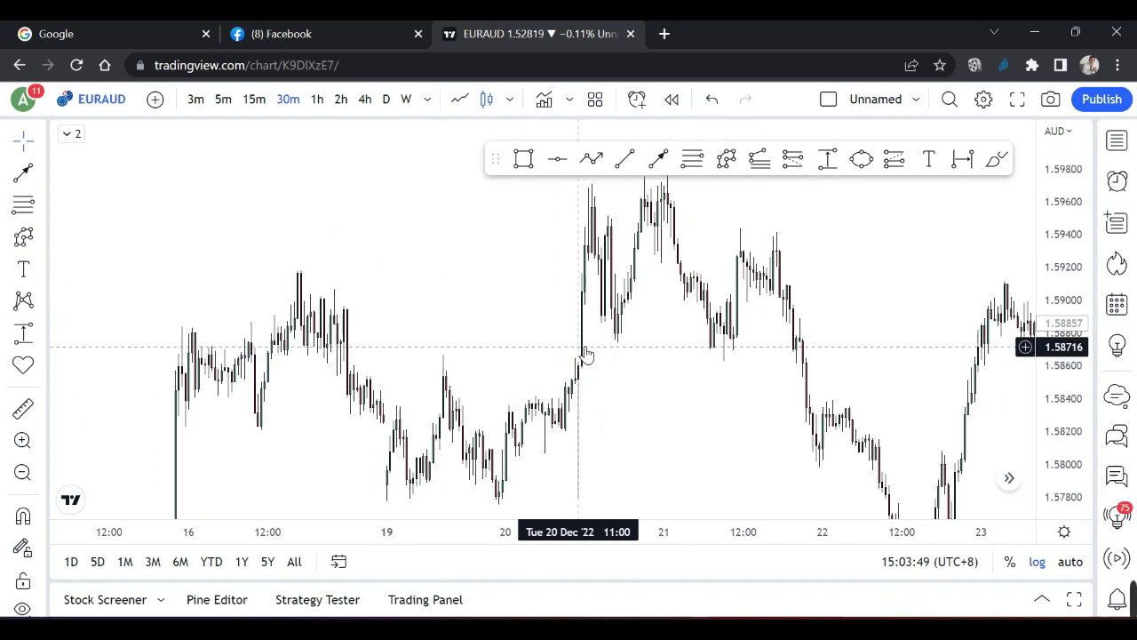
{"action": "left_click_drag", "start_coordinate": [634, 381], "coordinate": [564, 410]}
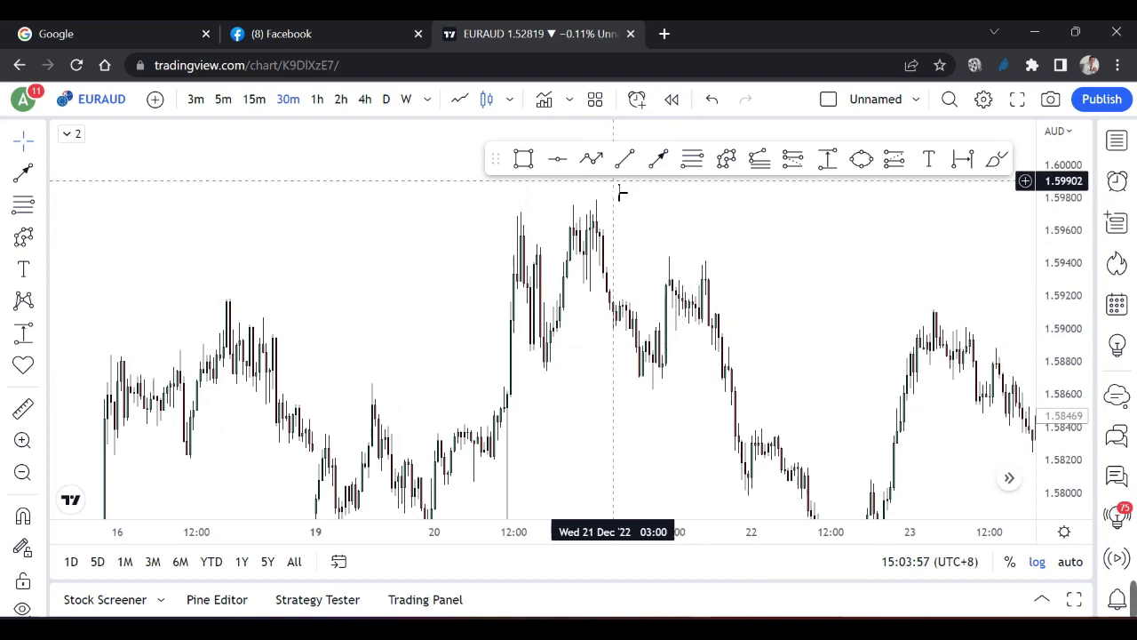
{"action": "left_click", "coordinate": [657, 157]}
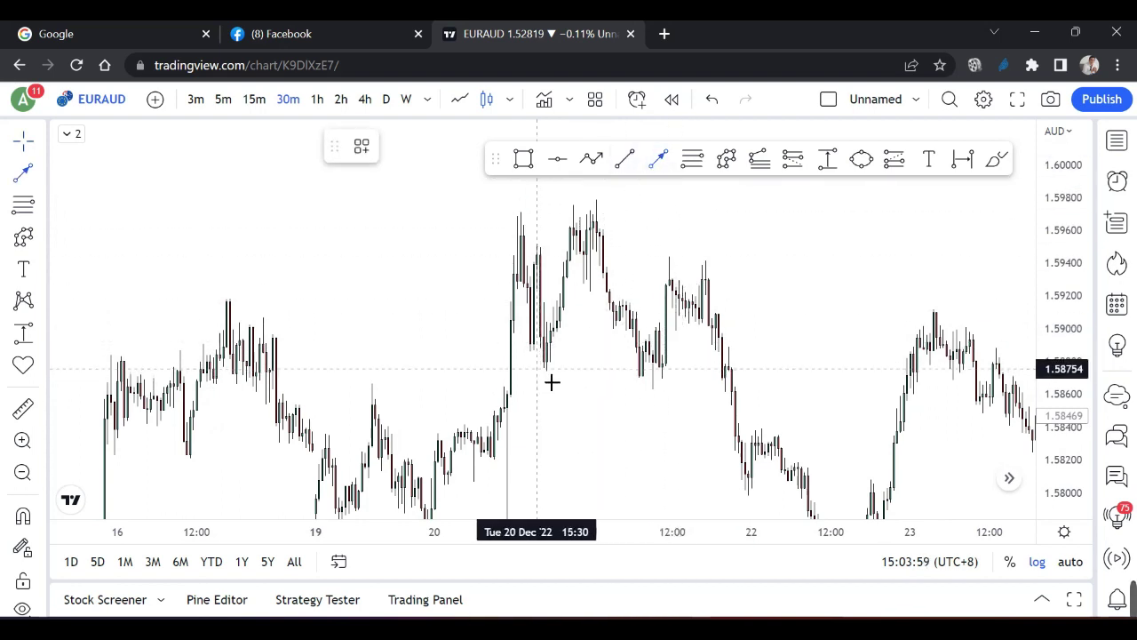
{"action": "left_click", "coordinate": [538, 374]}
{"action": "key", "text": "Escape"}
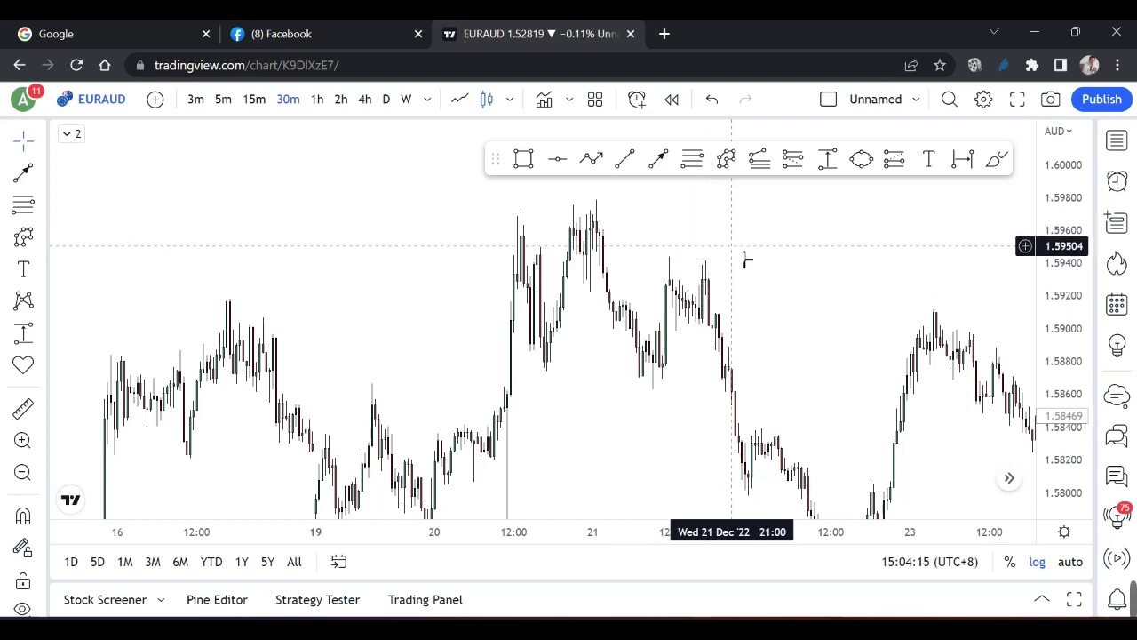
{"action": "left_click_drag", "start_coordinate": [1048, 191], "coordinate": [1066, 267]}
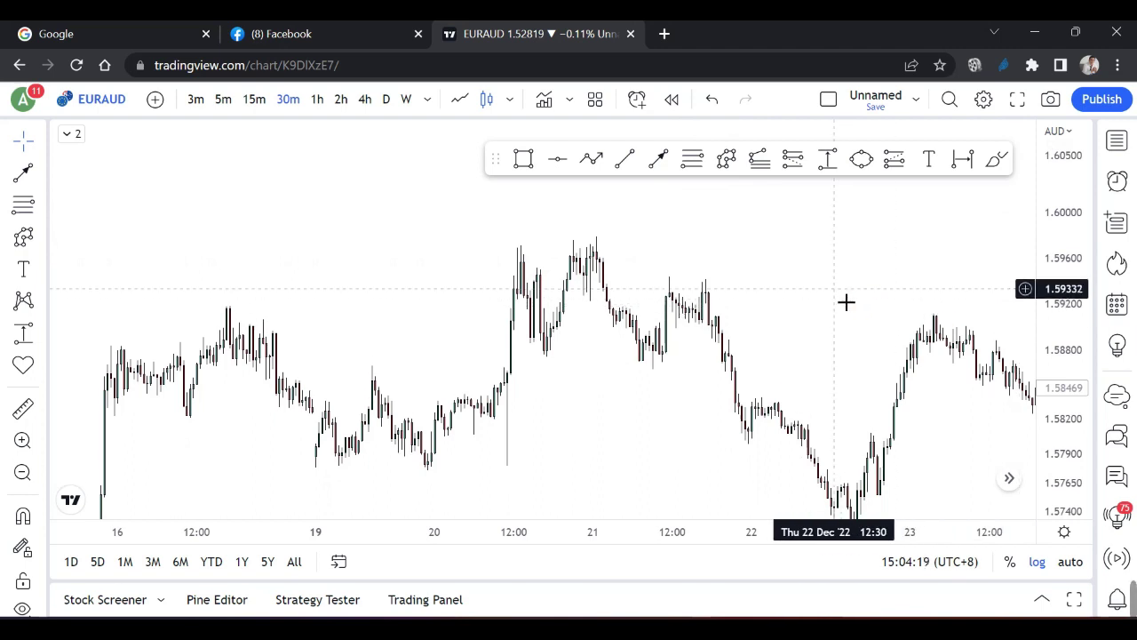
{"action": "scroll", "coordinate": [838, 304], "scroll_direction": "down", "scroll_amount": 2}
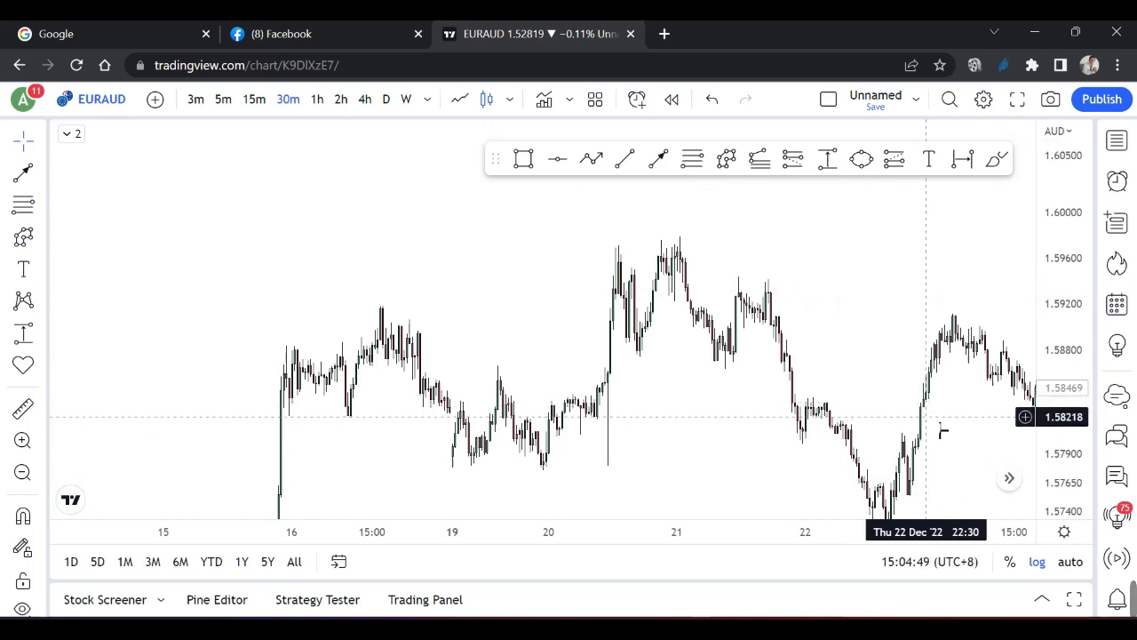
{"action": "left_click", "coordinate": [845, 636]}
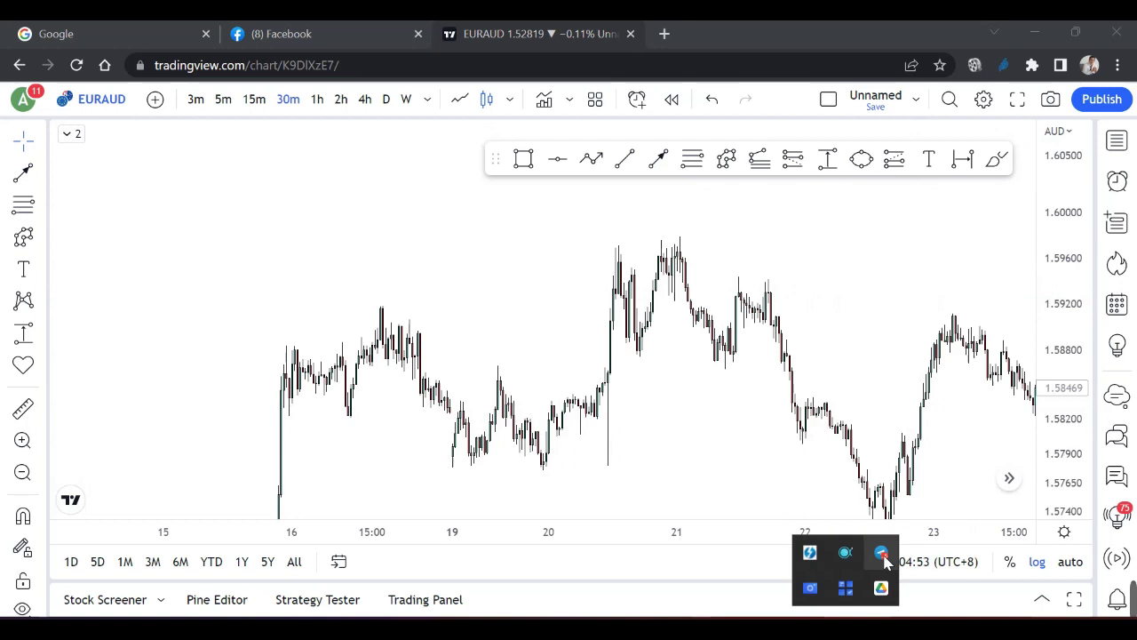
Step: Quit the background app with the blue round icon in the system tray and return to the chart
{"action": "right_click", "coordinate": [882, 554]}
{"action": "left_click", "coordinate": [937, 533]}
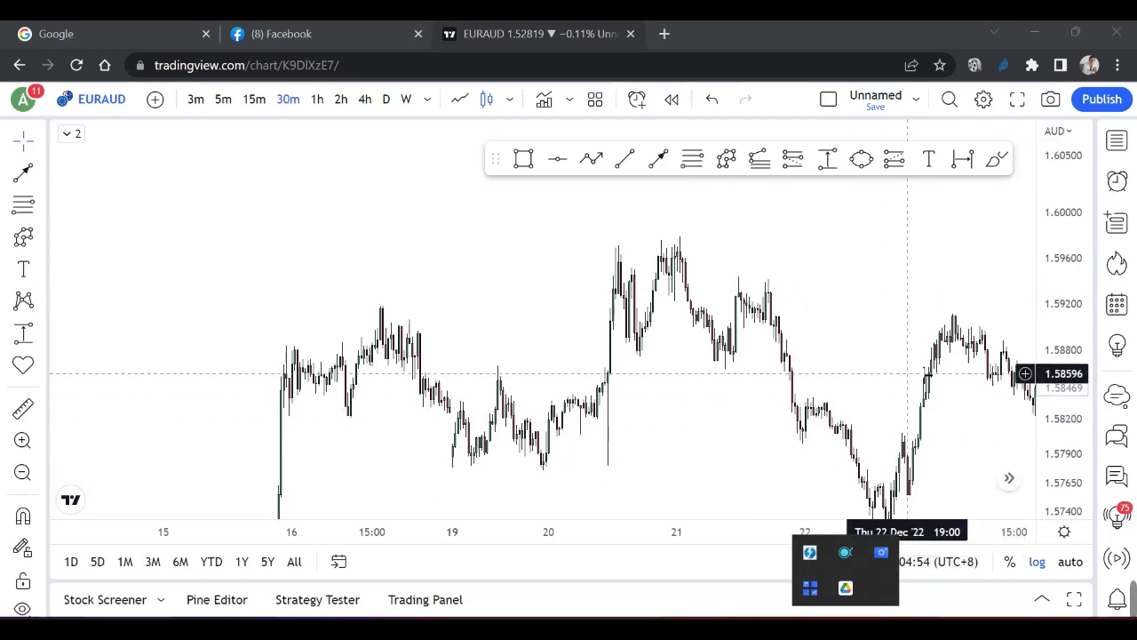
{"action": "left_click", "coordinate": [911, 365]}
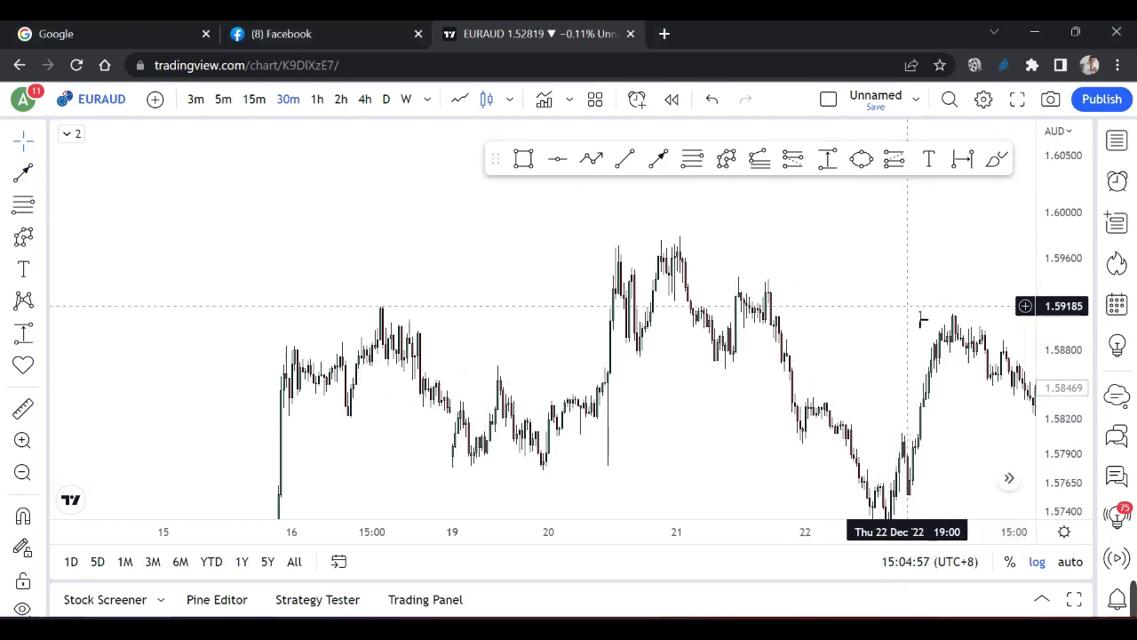
Step: Switch EURAUD to the 1-hour timeframe and start bar replay from Thursday 29 December '22 at 11:00
{"action": "scroll", "coordinate": [967, 317], "scroll_direction": "down", "scroll_amount": 2}
{"action": "scroll", "coordinate": [968, 317], "scroll_direction": "right", "scroll_amount": 5}
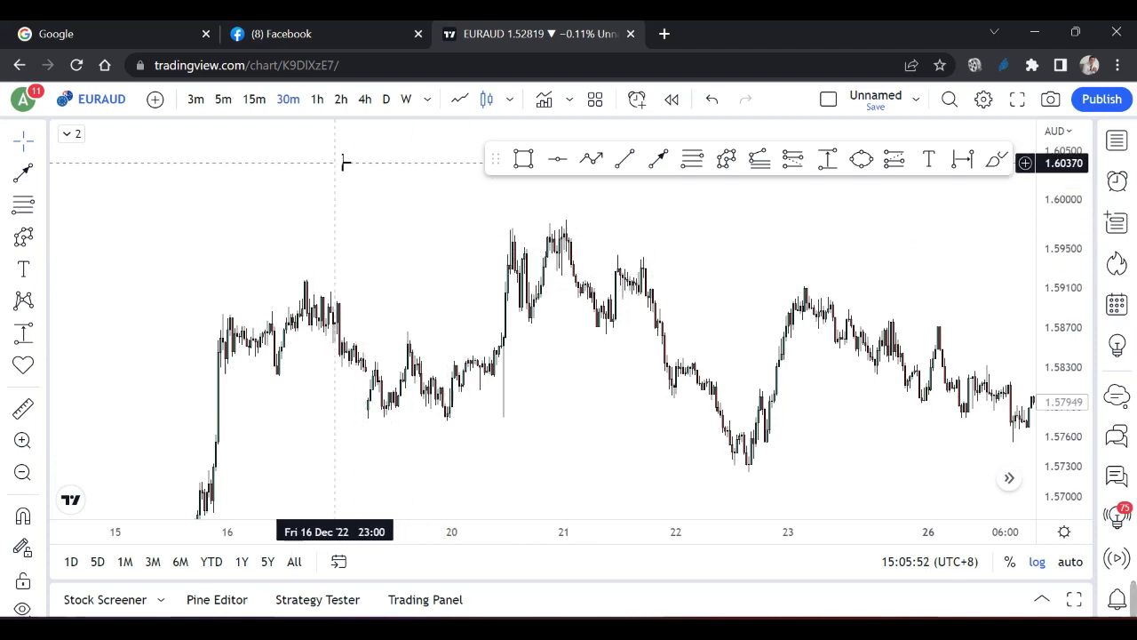
{"action": "left_click", "coordinate": [317, 110]}
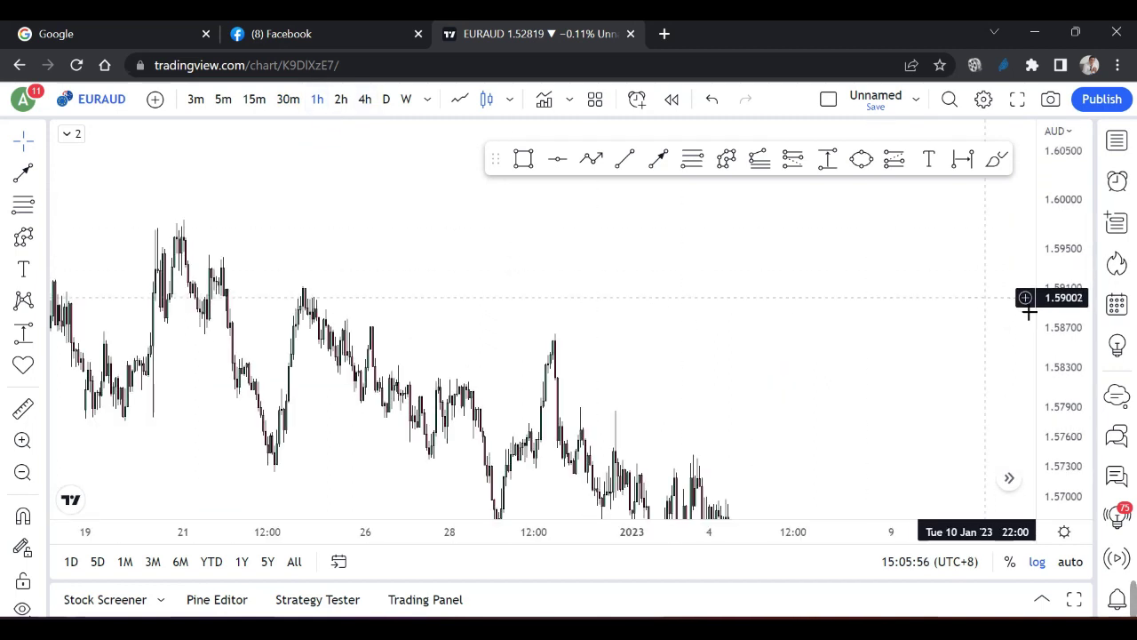
{"action": "scroll", "coordinate": [883, 320], "scroll_direction": "down", "scroll_amount": 2}
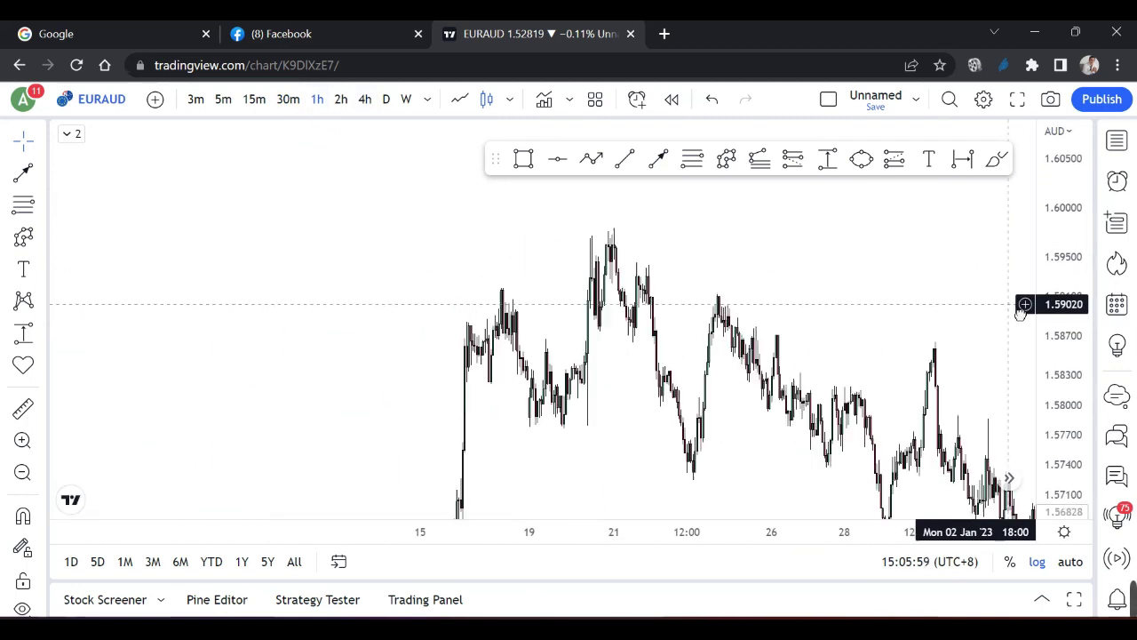
{"action": "left_click", "coordinate": [674, 98]}
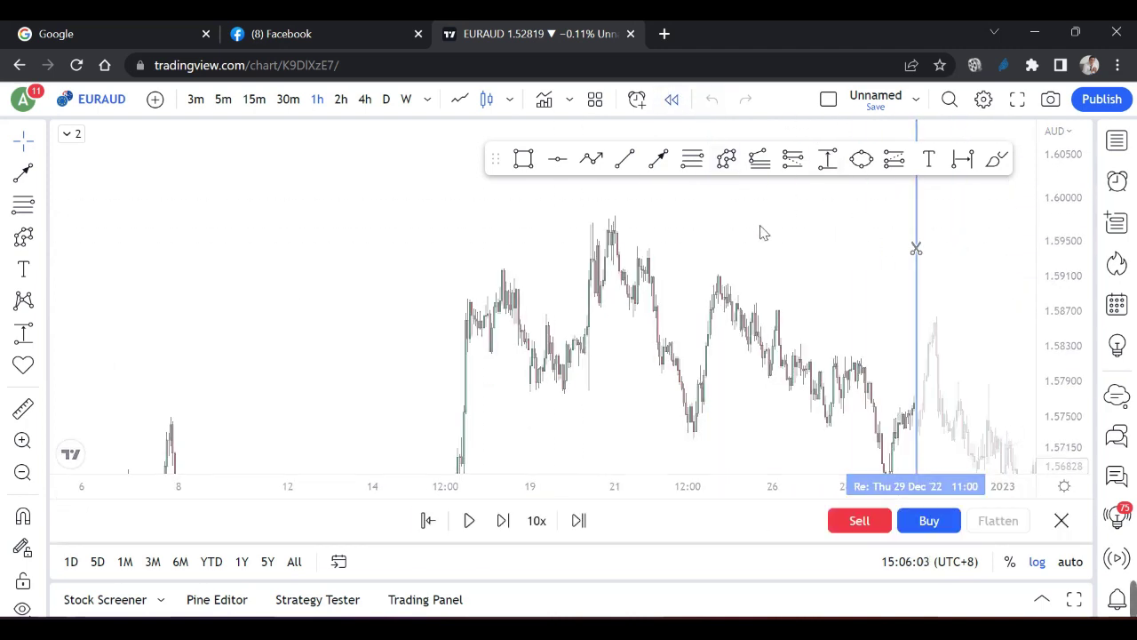
{"action": "left_click", "coordinate": [916, 248]}
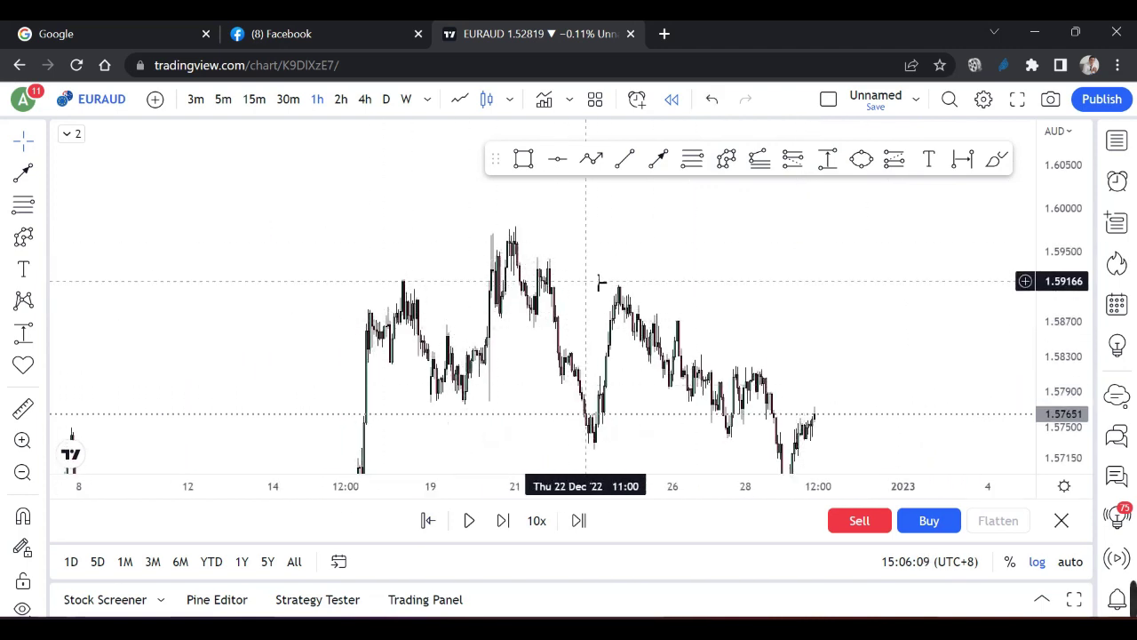
Step: Switch the replayed chart to the 4-hour timeframe and examine the December swings leading up to the replay point
{"action": "left_click", "coordinate": [360, 103]}
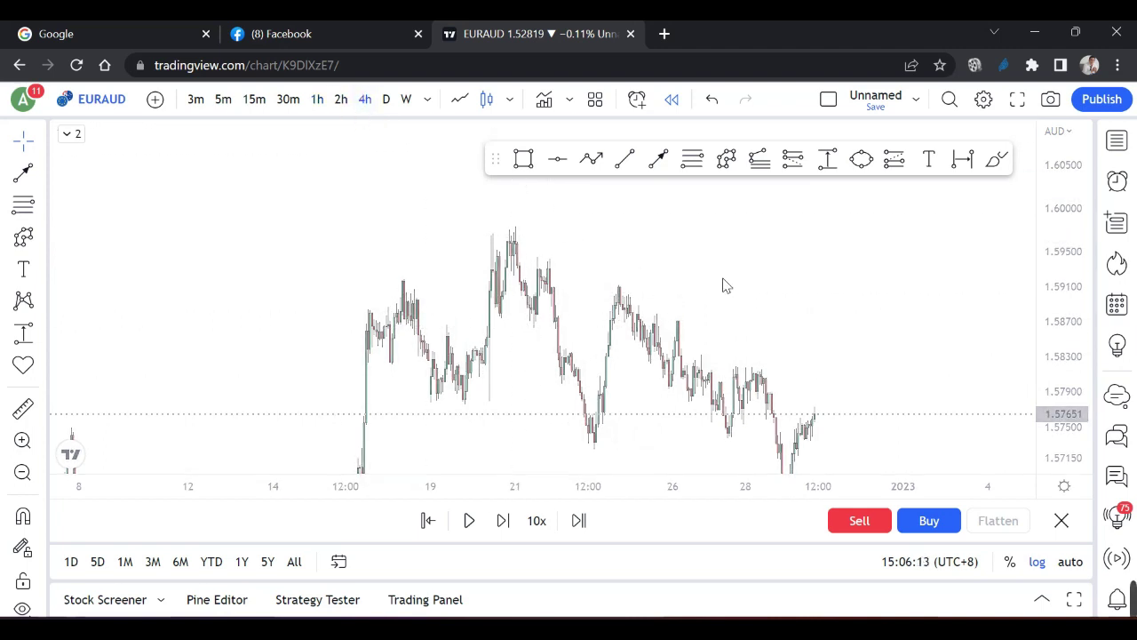
{"action": "scroll", "coordinate": [724, 284], "scroll_direction": "down", "scroll_amount": 5}
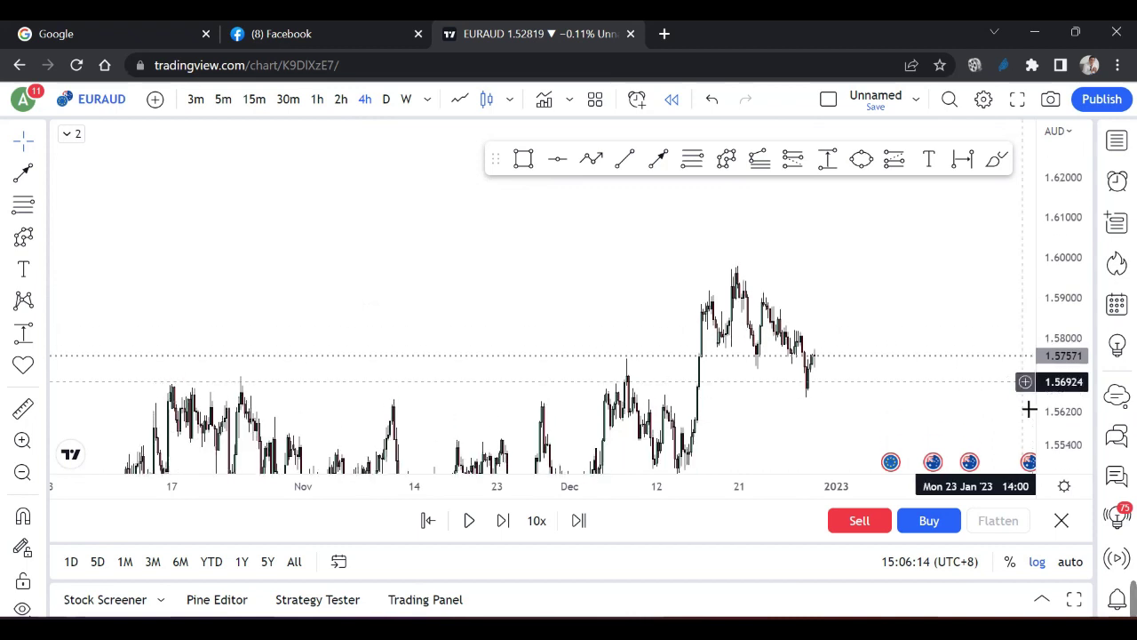
{"action": "scroll", "coordinate": [939, 343], "scroll_direction": "up", "scroll_amount": 5}
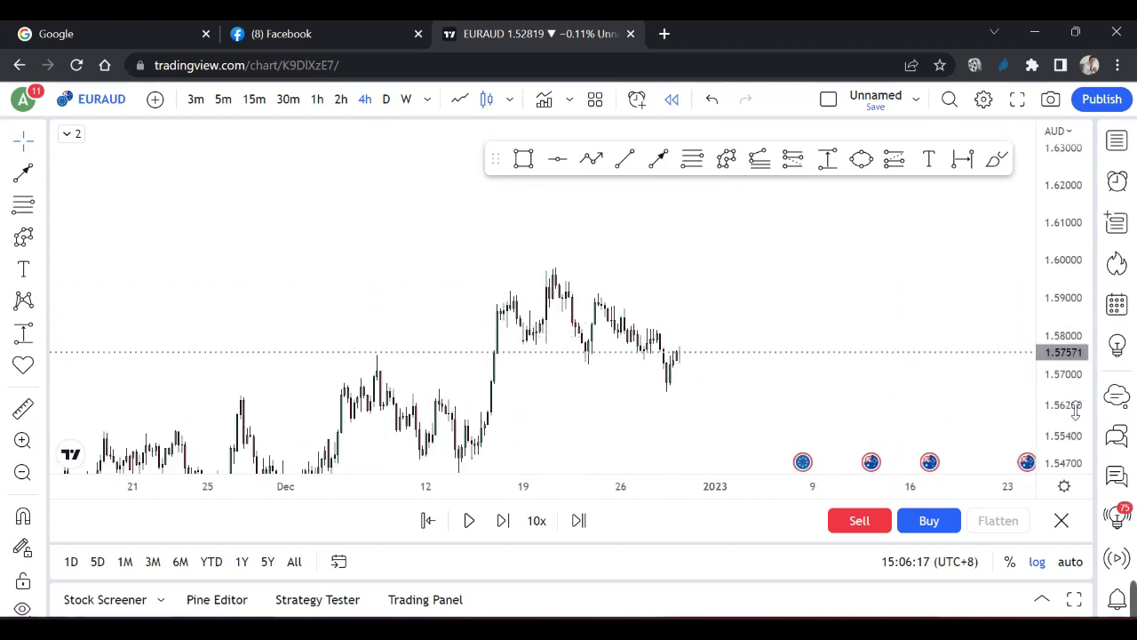
{"action": "left_click_drag", "start_coordinate": [859, 315], "coordinate": [878, 239]}
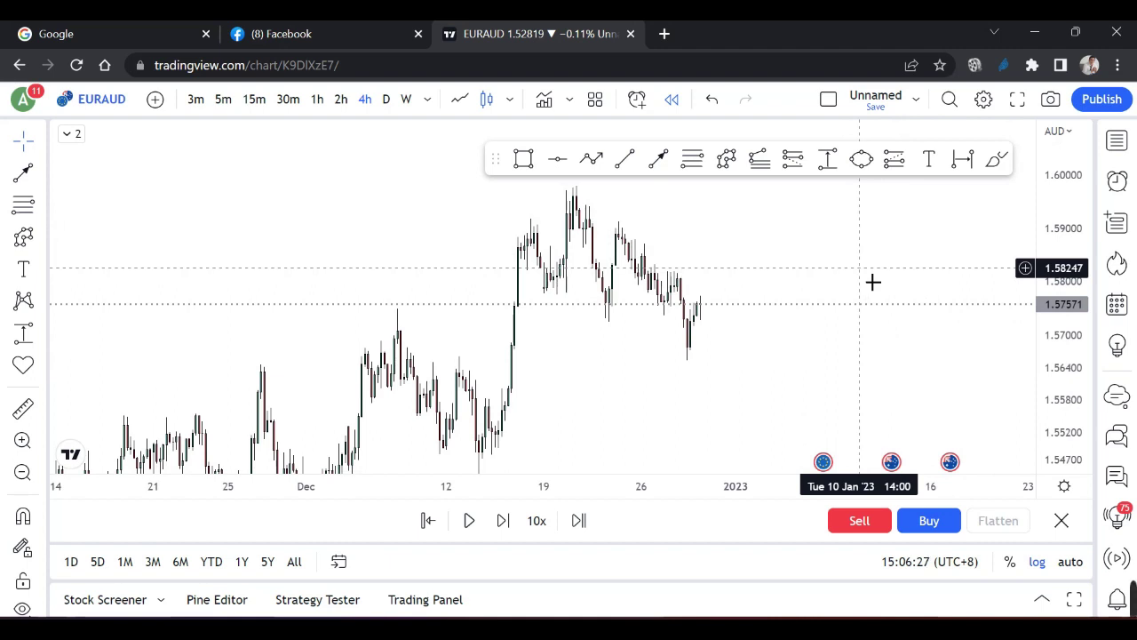
{"action": "left_click_drag", "start_coordinate": [873, 282], "coordinate": [888, 287]}
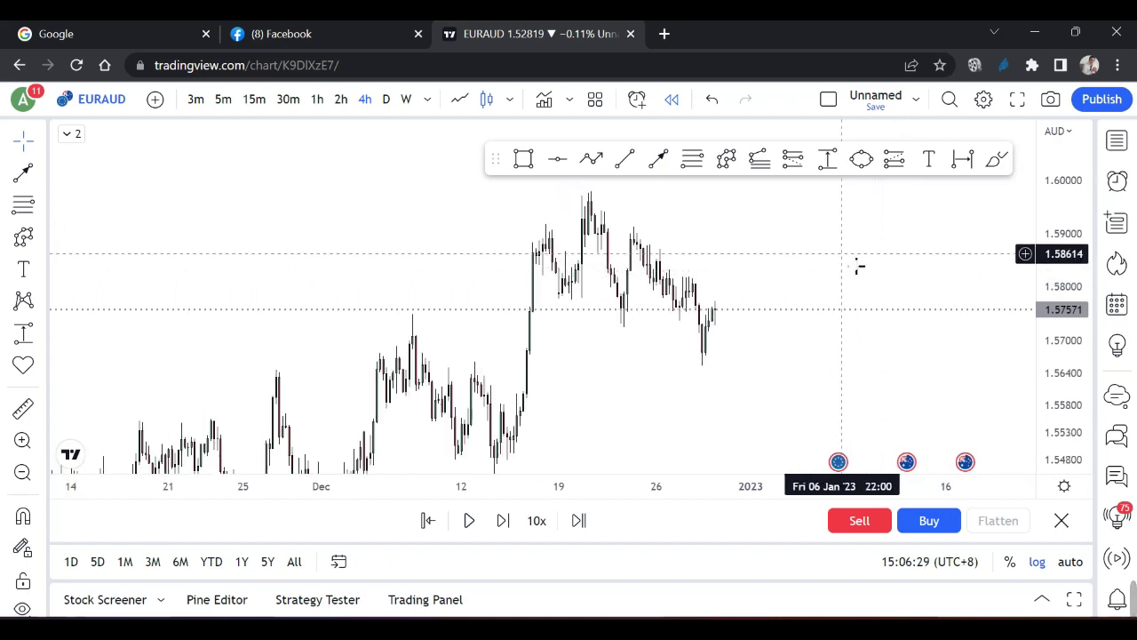
{"action": "left_click_drag", "start_coordinate": [764, 307], "coordinate": [852, 259]}
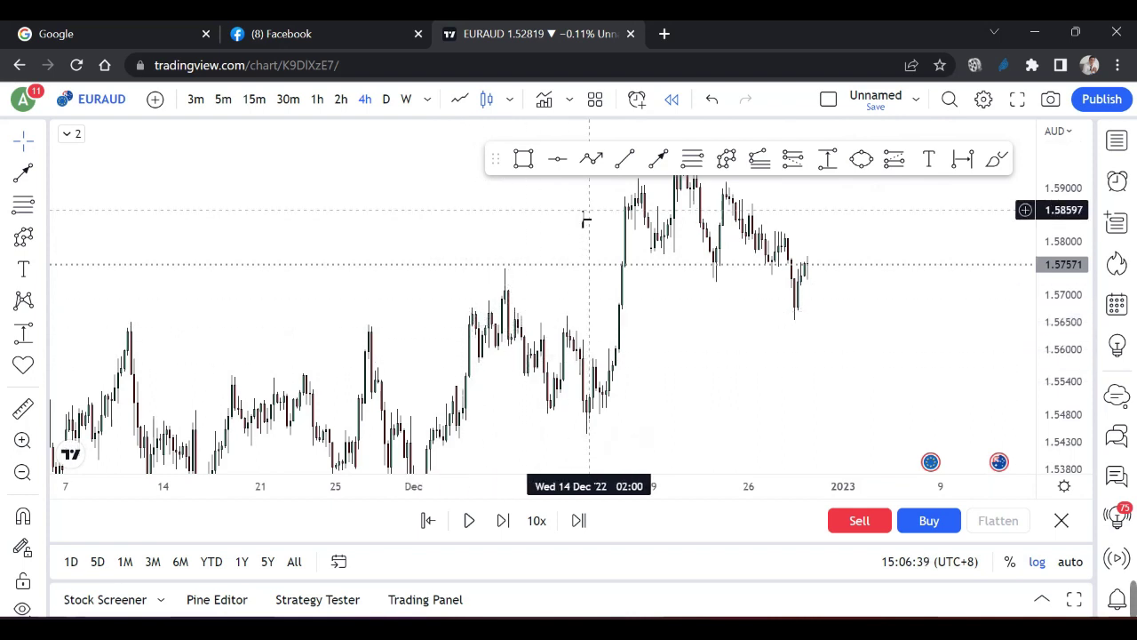
Step: Draw a rectangle over the 8–13 December highs, spanning about 1.562 to 1.568
{"action": "left_click", "coordinate": [524, 158]}
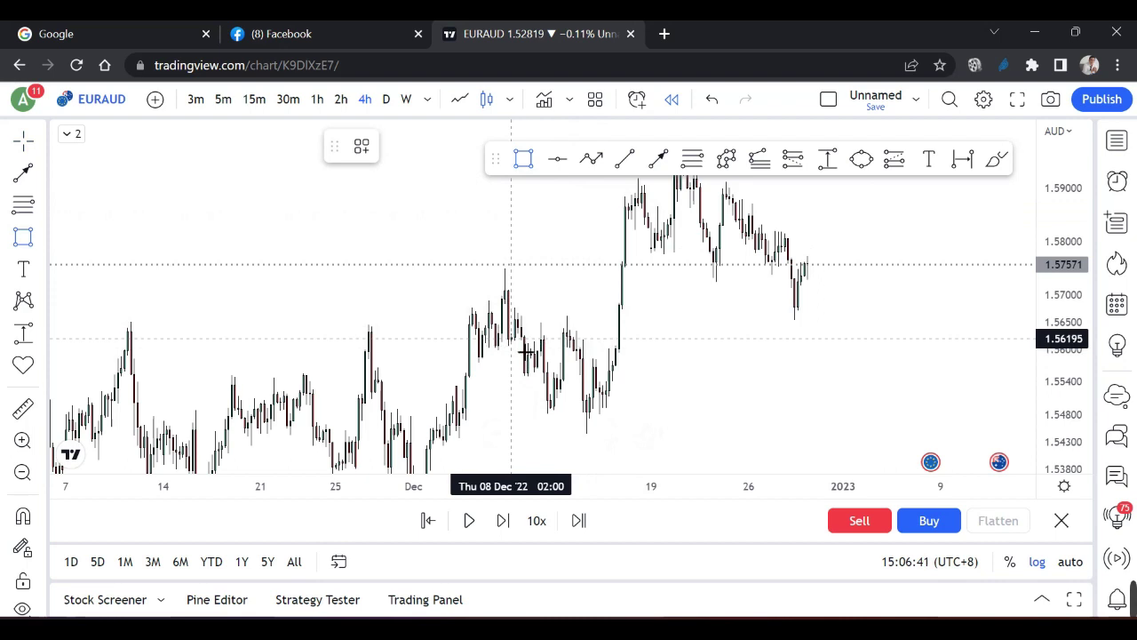
{"action": "left_click", "coordinate": [600, 313]}
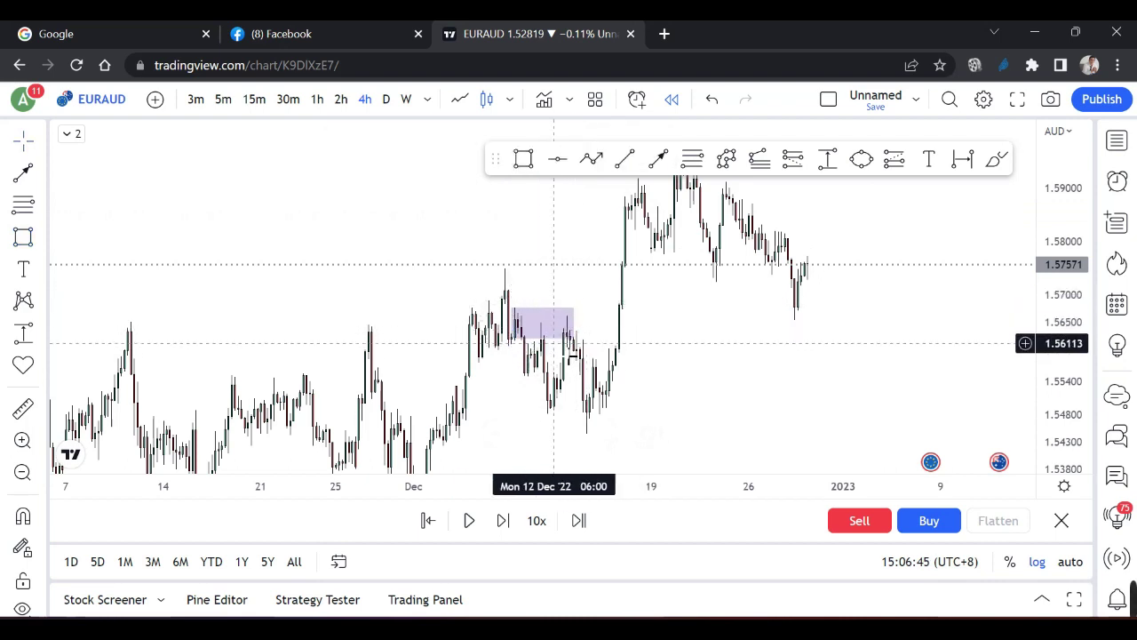
{"action": "left_click_drag", "start_coordinate": [737, 345], "coordinate": [737, 305]}
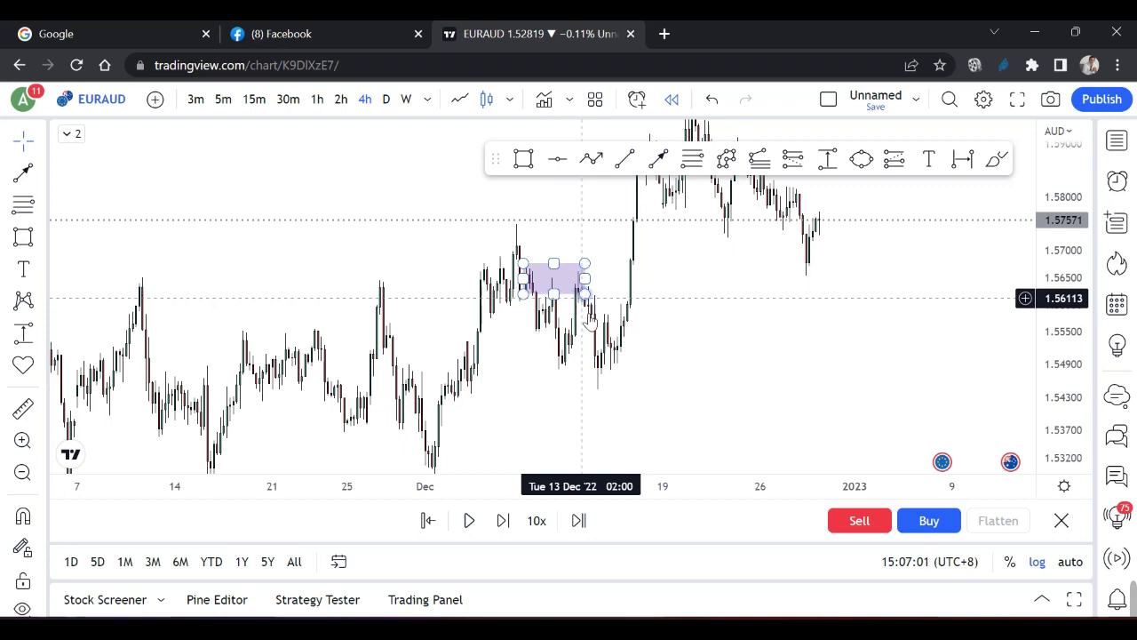
Step: Measure the price range from the rectangle's lower edge down to the mid-December swing low
{"action": "left_click", "coordinate": [827, 158]}
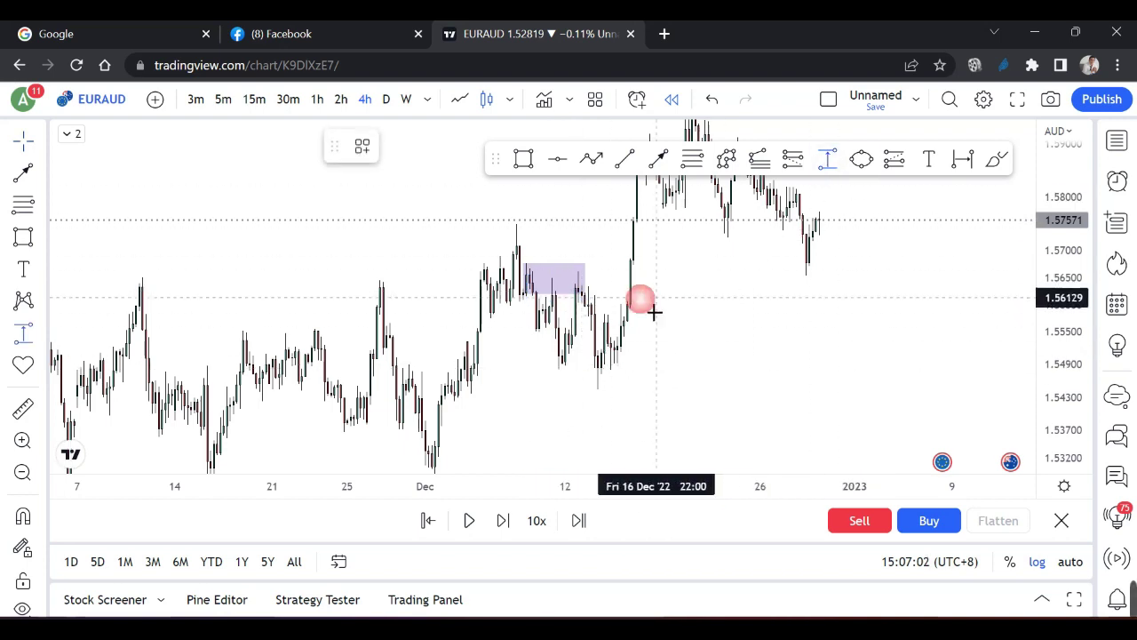
{"action": "left_click", "coordinate": [601, 293]}
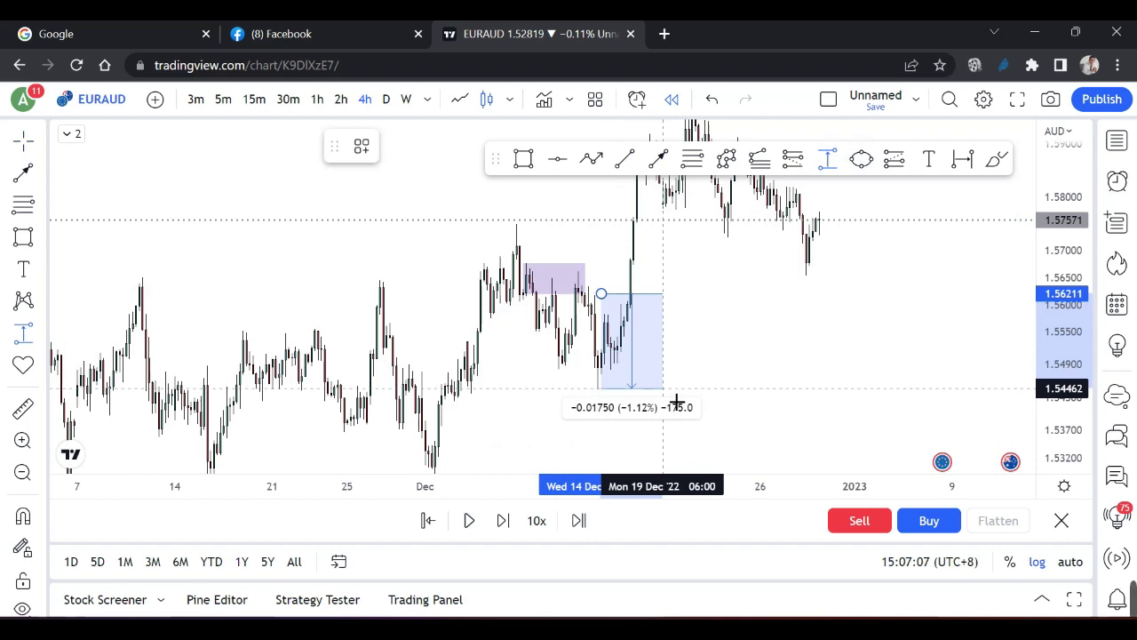
{"action": "left_click", "coordinate": [669, 360]}
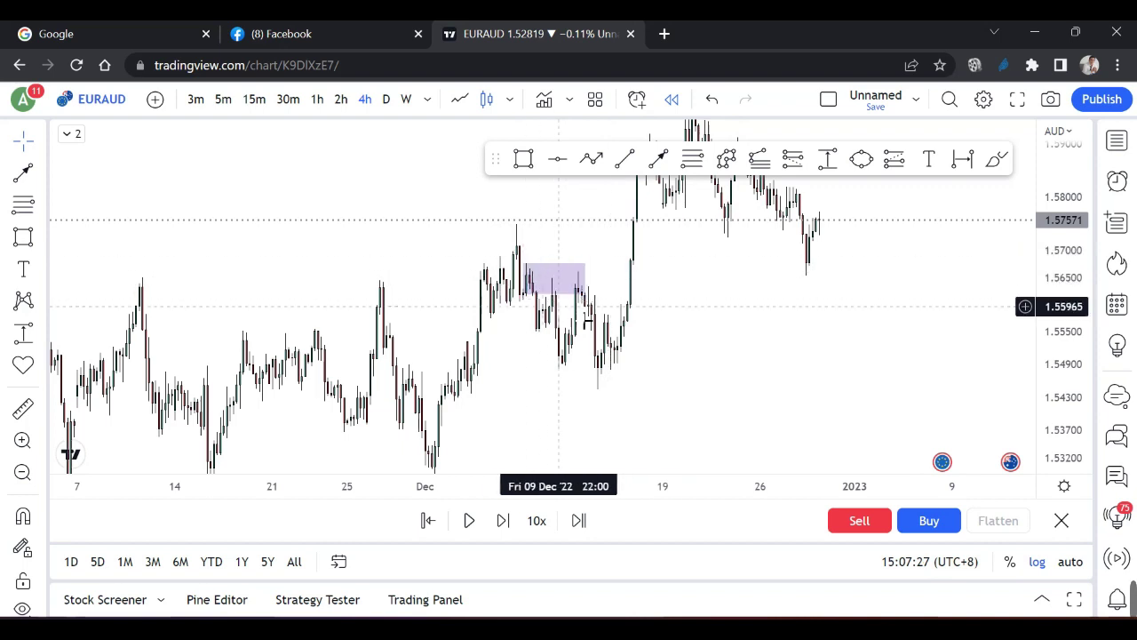
Step: Delete the rectangle covering the 8–13 December highs
{"action": "left_click_drag", "start_coordinate": [755, 316], "coordinate": [714, 294]}
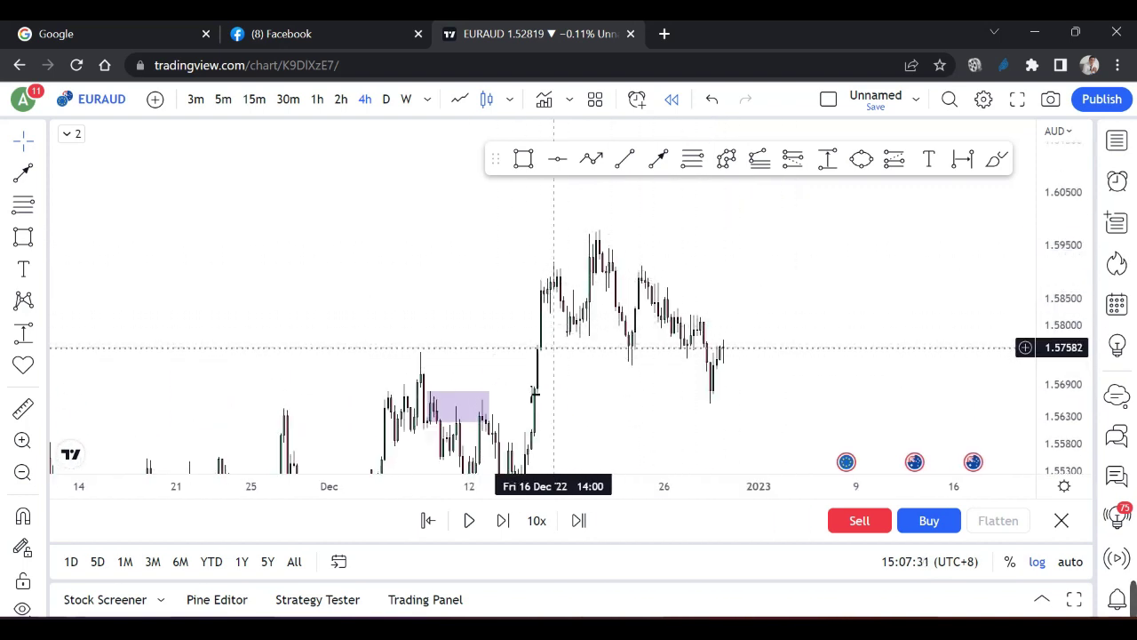
{"action": "left_click", "coordinate": [502, 406]}
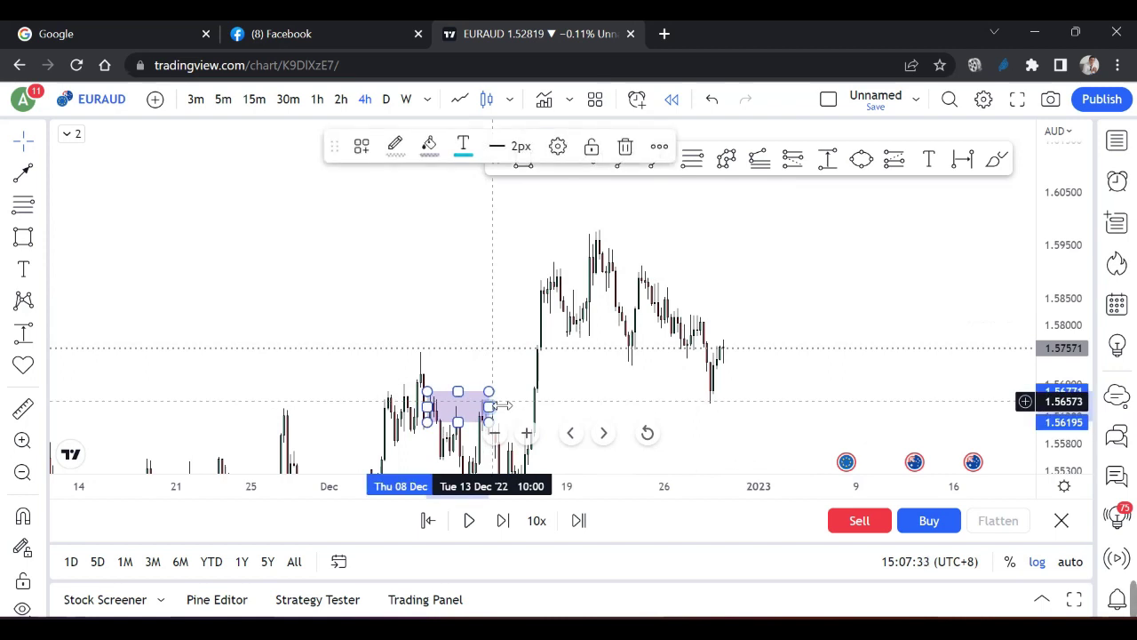
{"action": "left_click", "coordinate": [591, 145]}
Step: Draw a horizontal arrow at about 1.5777 from under the 19 December swing low to the 22 December candle that breaks it
{"action": "left_click", "coordinate": [657, 158]}
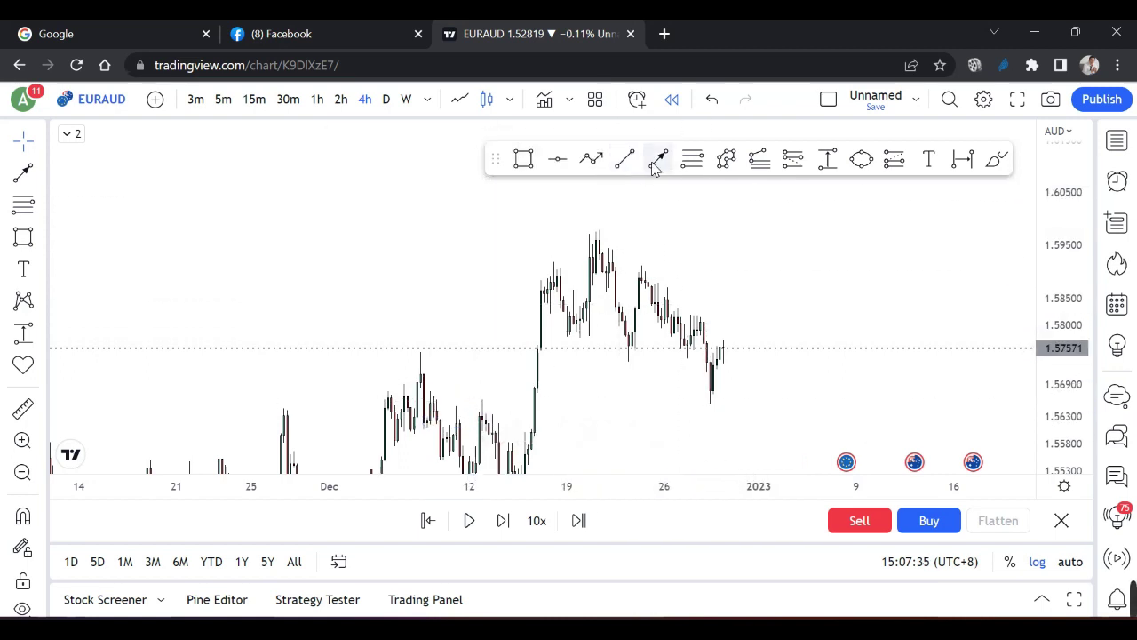
{"action": "mouse_move", "coordinate": [574, 350]}
{"action": "left_mouse_down"}
{"action": "mouse_move", "coordinate": [631, 353]}
{"action": "mouse_move", "coordinate": [627, 333]}
{"action": "mouse_move", "coordinate": [640, 352]}
{"action": "mouse_move", "coordinate": [627, 336]}
{"action": "mouse_move", "coordinate": [619, 345]}
{"action": "mouse_move", "coordinate": [629, 338]}
{"action": "left_mouse_up"}
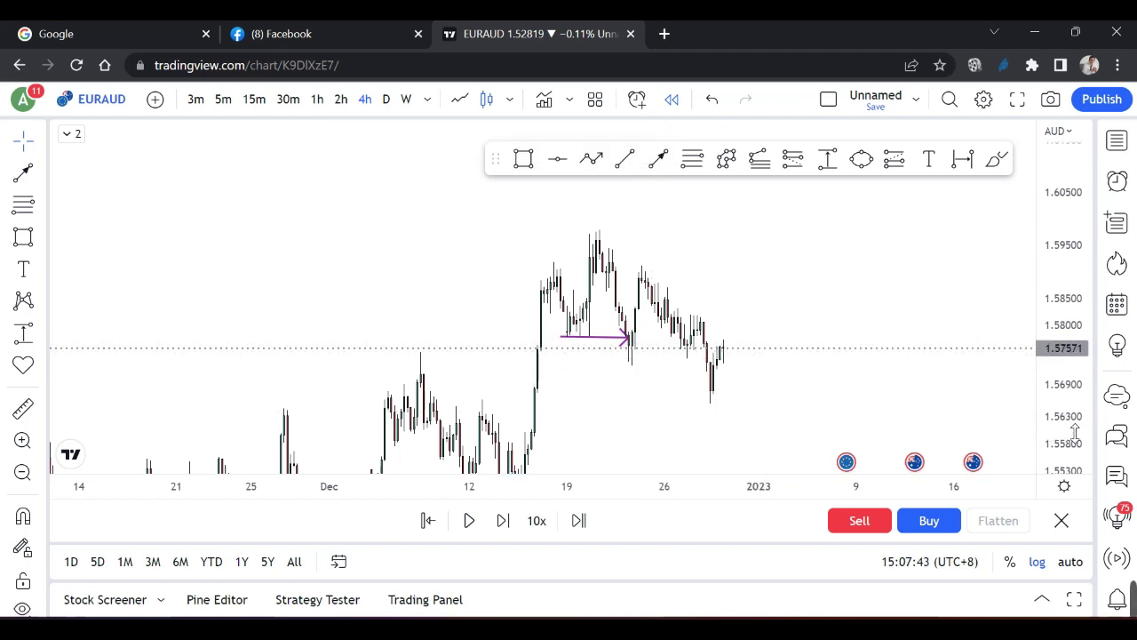
{"action": "scroll", "coordinate": [914, 329], "scroll_direction": "up", "scroll_amount": 3}
{"action": "left_click_drag", "start_coordinate": [914, 330], "coordinate": [746, 334]}
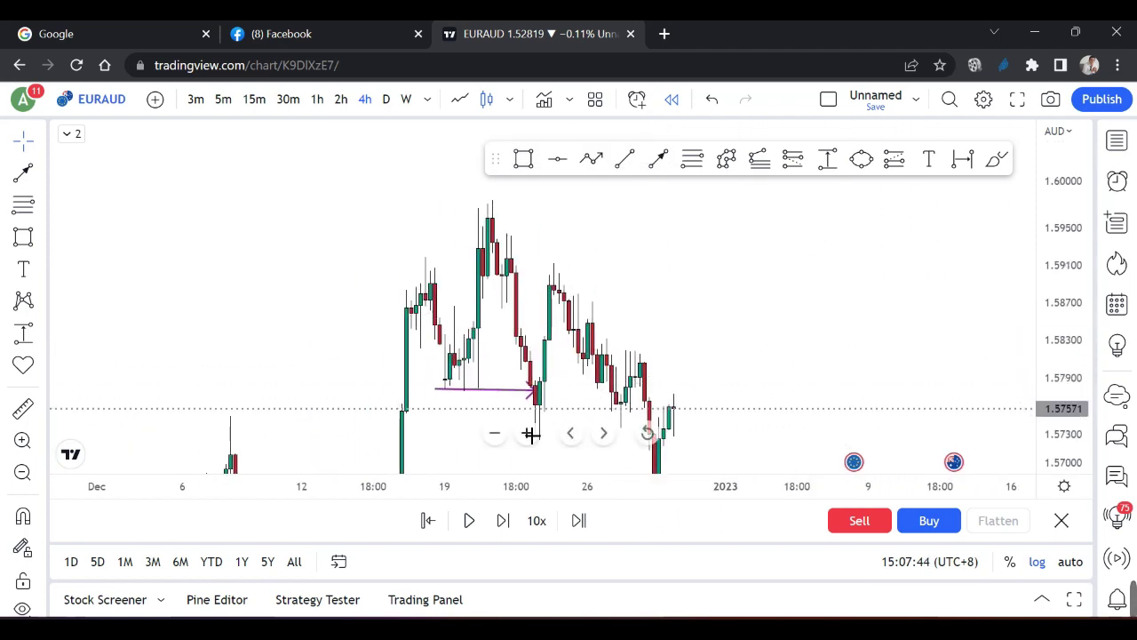
{"action": "left_click", "coordinate": [531, 393]}
{"action": "left_click_drag", "start_coordinate": [523, 397], "coordinate": [535, 390]}
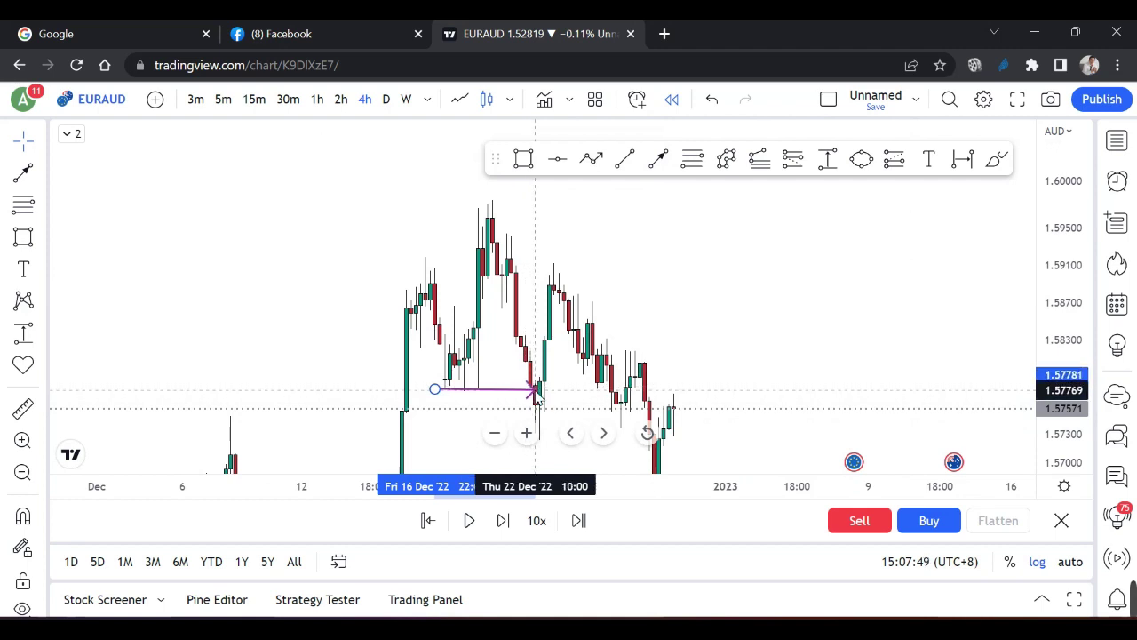
{"action": "left_click", "coordinate": [736, 297]}
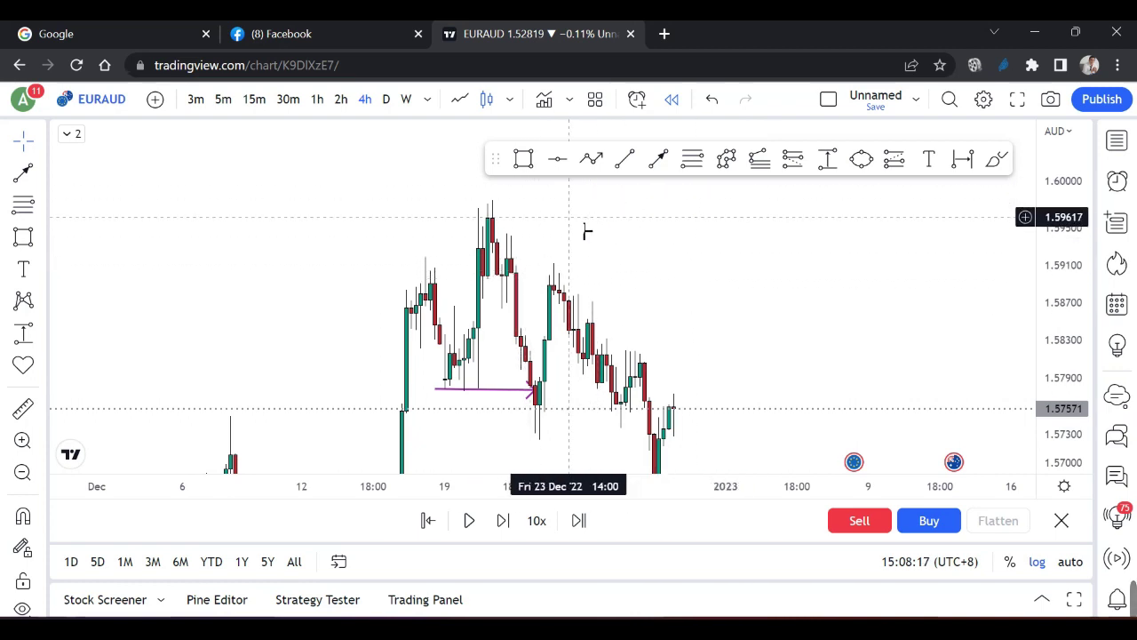
Step: Draw a supply-zone rectangle from 20 December at about 1.590 to 1.594 and extend it past the 23 December retest high
{"action": "left_click", "coordinate": [526, 164]}
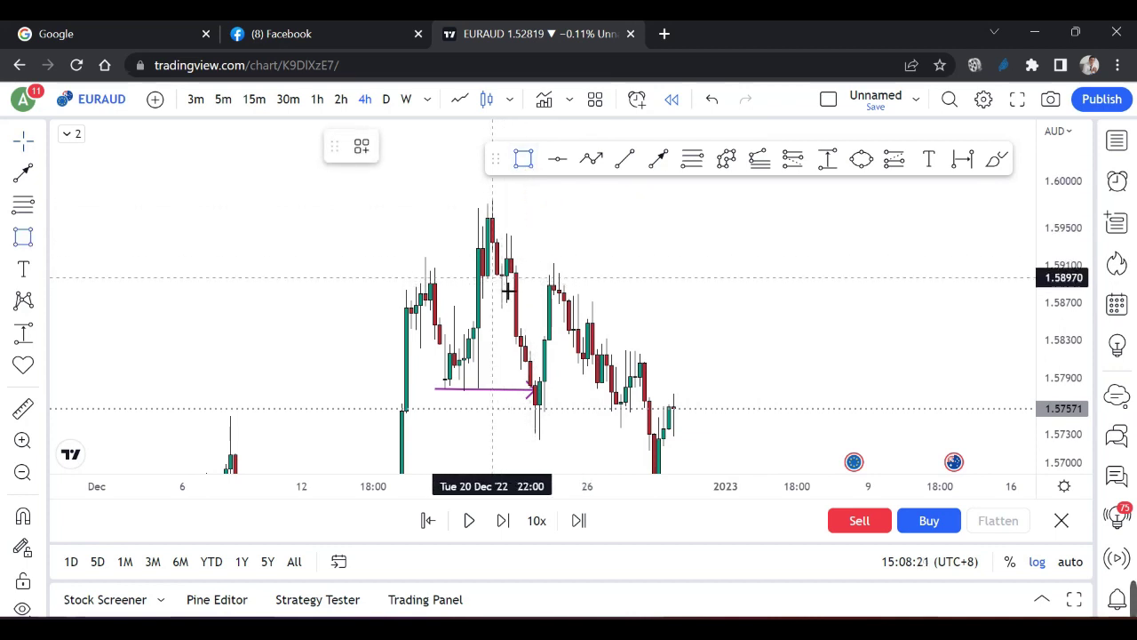
{"action": "left_click", "coordinate": [498, 271]}
{"action": "left_click", "coordinate": [539, 236]}
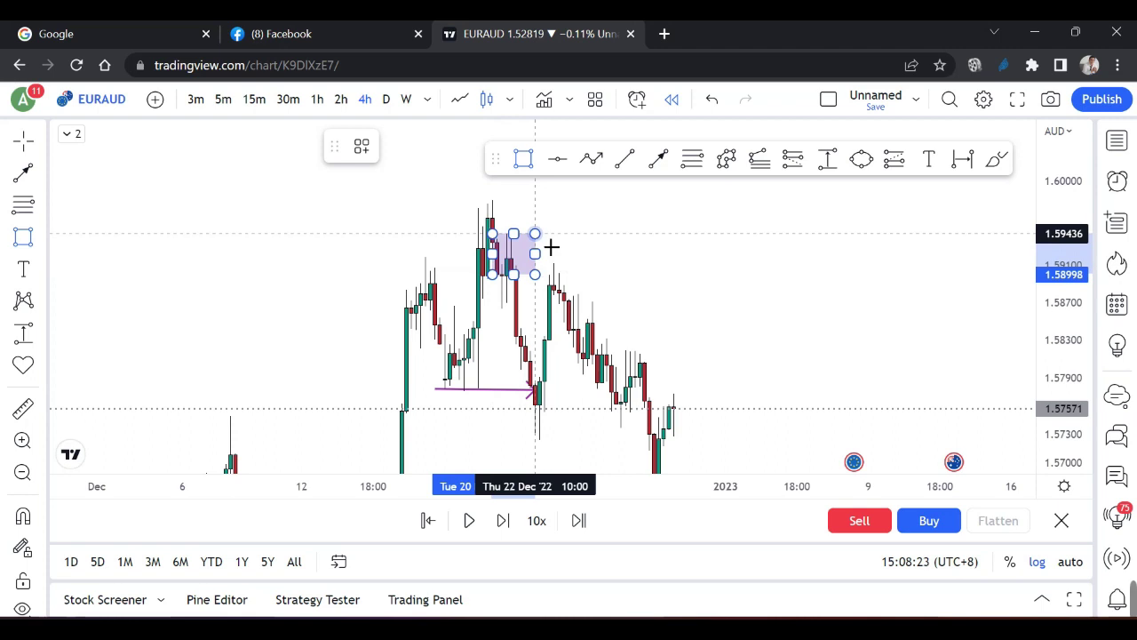
{"action": "left_click", "coordinate": [524, 254]}
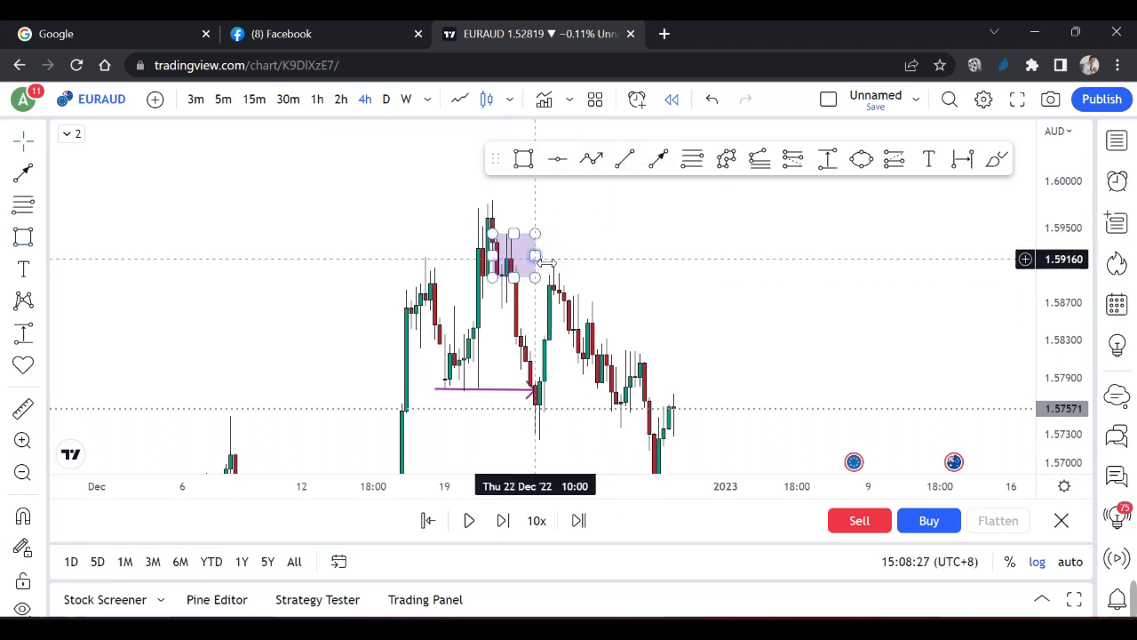
{"action": "left_click_drag", "start_coordinate": [535, 255], "coordinate": [578, 256]}
{"action": "left_click", "coordinate": [639, 246]}
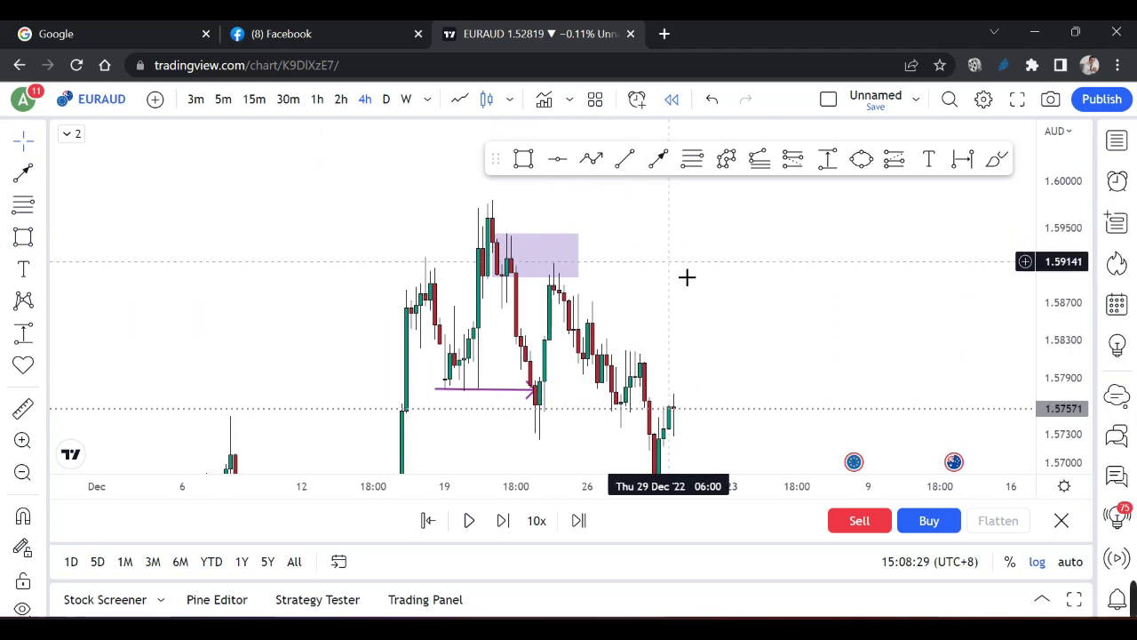
Step: Exit bar replay and examine the 4-hour price action after the marked structure break up to the latest candles
{"action": "scroll", "coordinate": [738, 260], "scroll_direction": "up", "scroll_amount": 1}
{"action": "left_click_drag", "start_coordinate": [679, 310], "coordinate": [850, 299]}
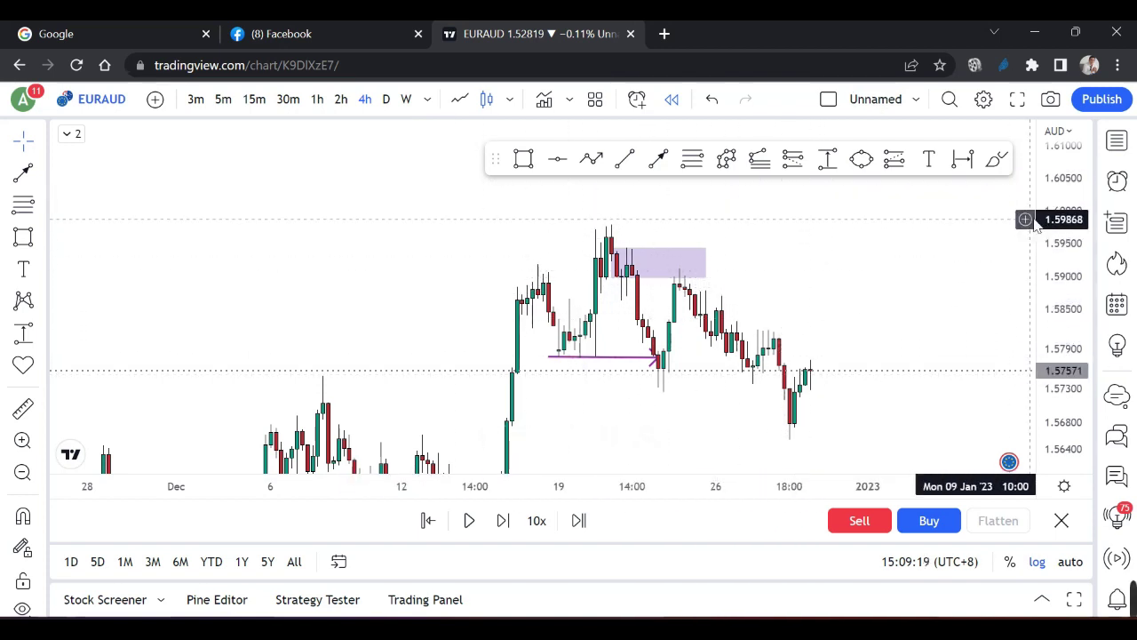
{"action": "left_click", "coordinate": [1061, 524]}
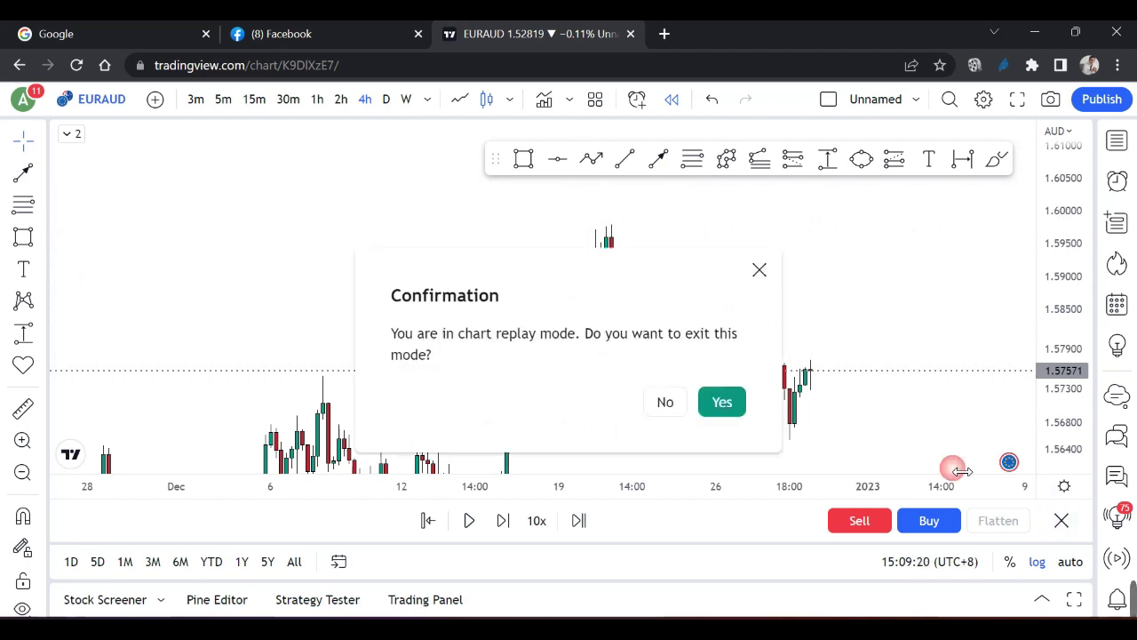
{"action": "left_click", "coordinate": [721, 400]}
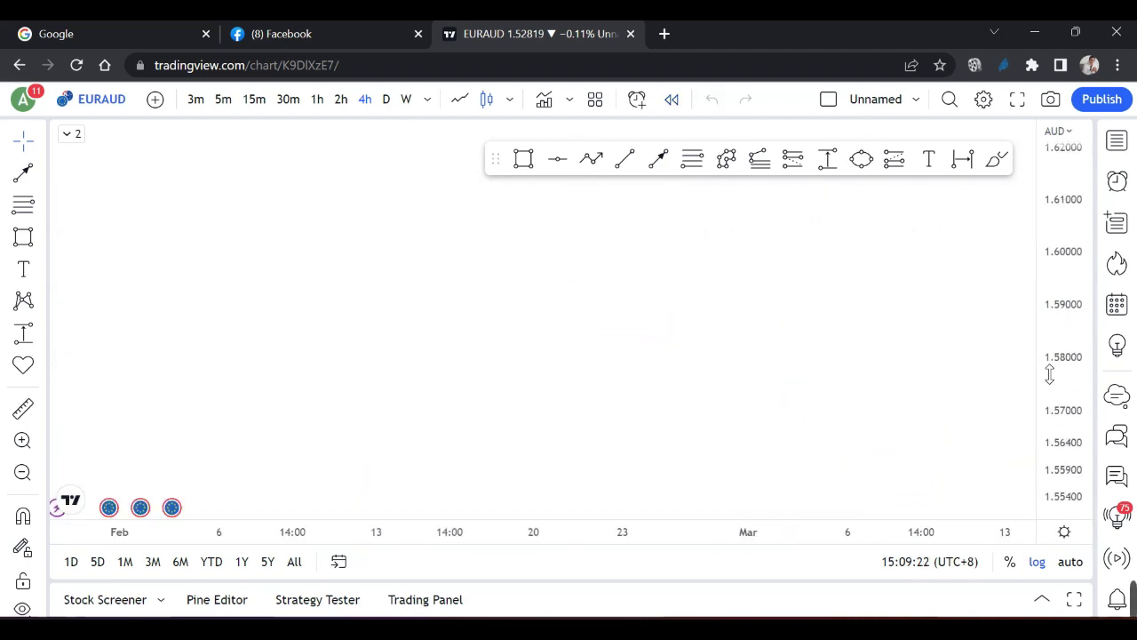
{"action": "scroll", "coordinate": [903, 358], "scroll_direction": "down", "scroll_amount": 5}
{"action": "scroll", "coordinate": [1017, 293], "scroll_direction": "down", "scroll_amount": 5}
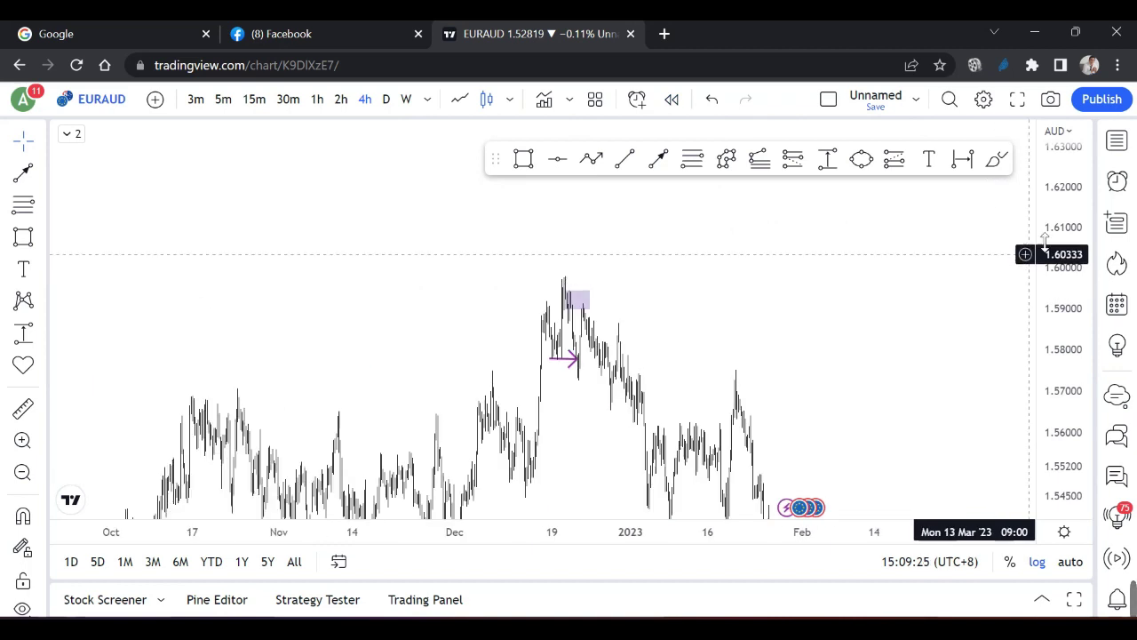
{"action": "scroll", "coordinate": [964, 352], "scroll_direction": "down", "scroll_amount": 5}
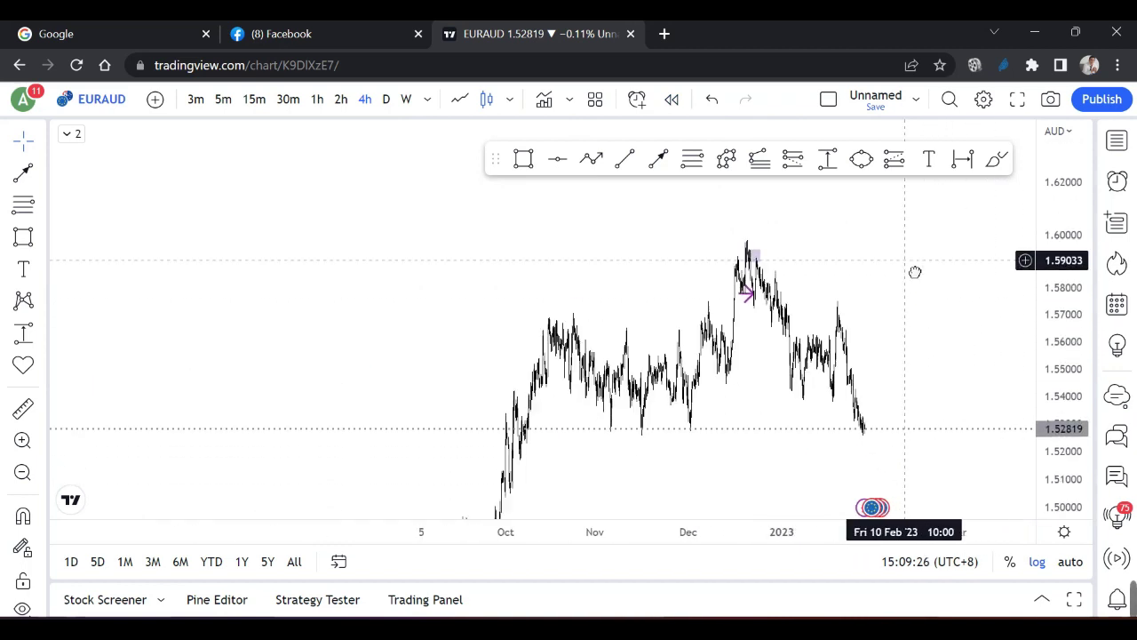
Step: Draw a demand-zone rectangle at the 14 December swing low, from about 1.552 to 1.548, and extend it to the 5 January drop
{"action": "scroll", "coordinate": [906, 293], "scroll_direction": "up", "scroll_amount": 5}
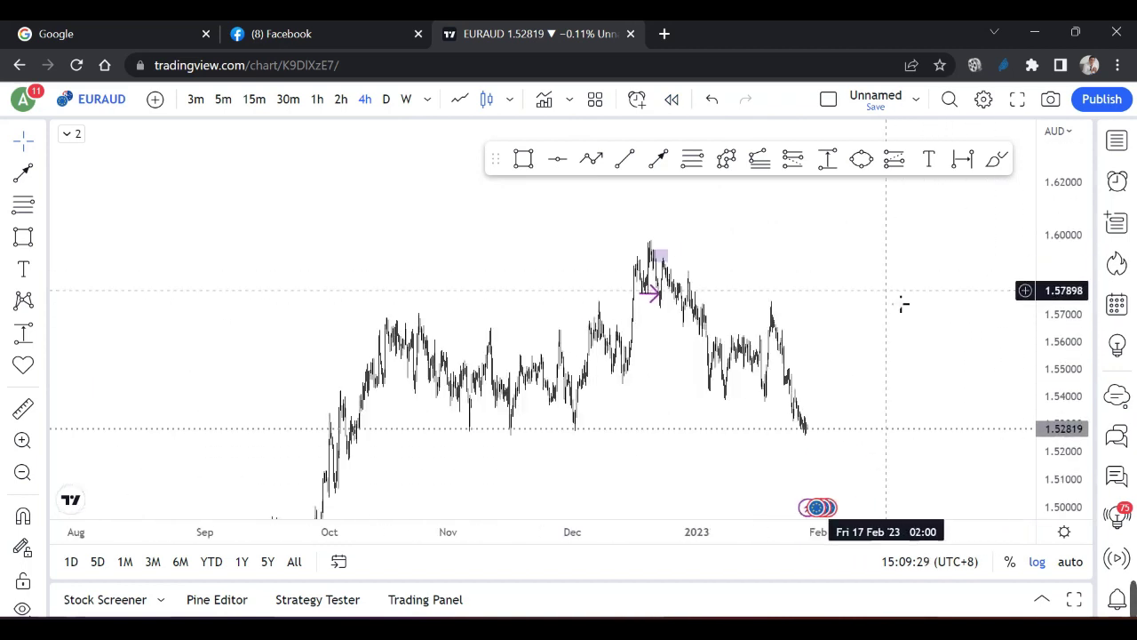
{"action": "scroll", "coordinate": [900, 304], "scroll_direction": "up", "scroll_amount": 1}
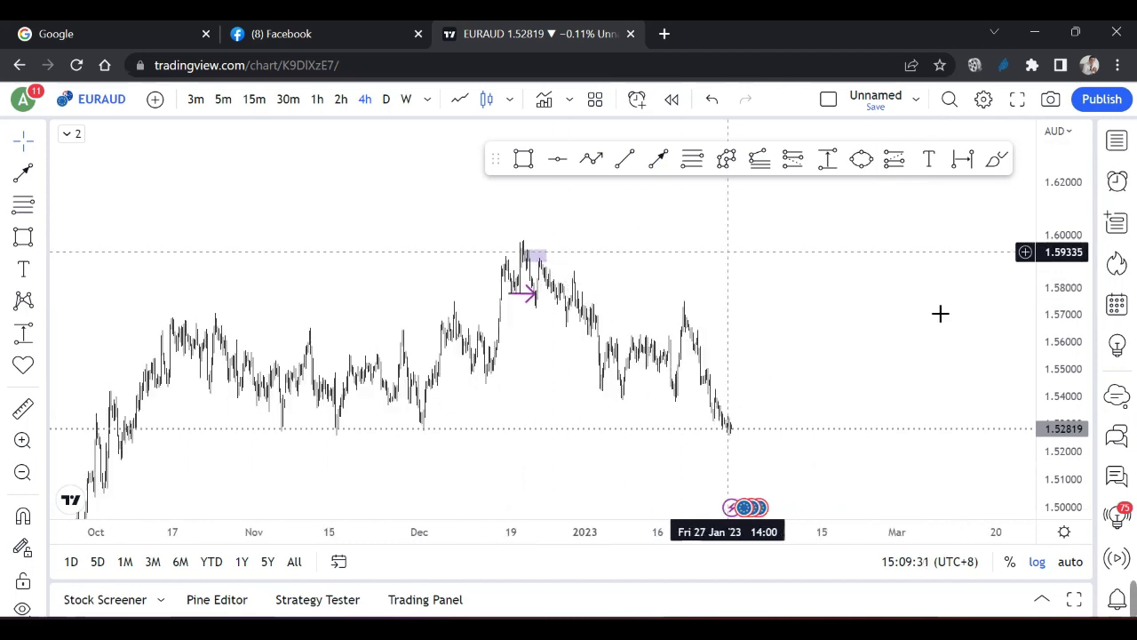
{"action": "scroll", "coordinate": [708, 267], "scroll_direction": "up", "scroll_amount": 2}
{"action": "left_click_drag", "start_coordinate": [374, 298], "coordinate": [589, 300]}
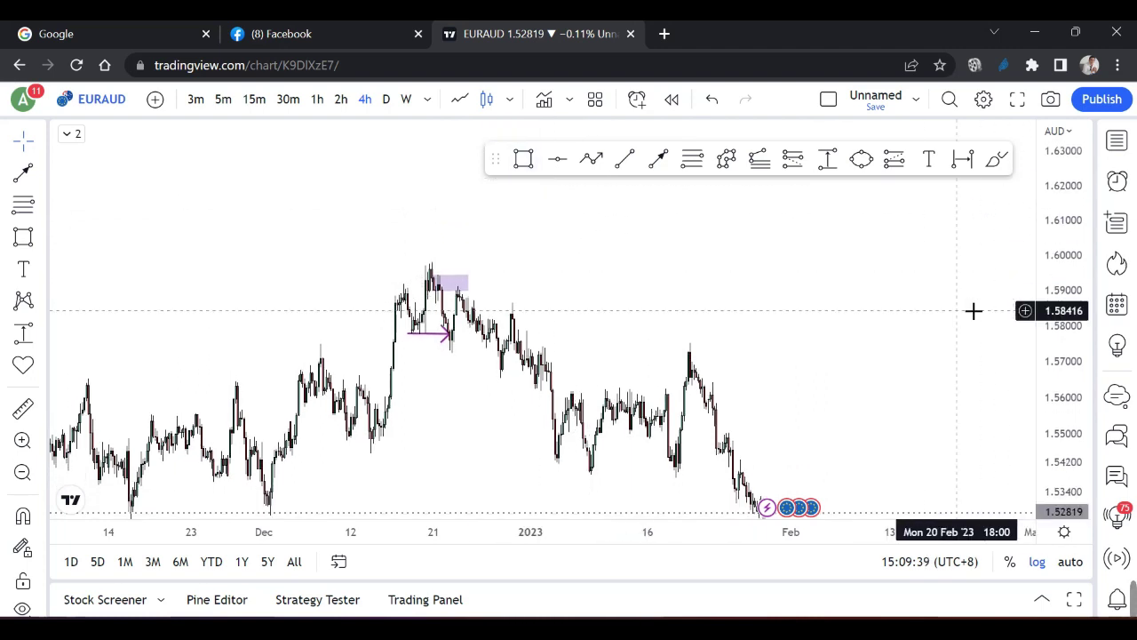
{"action": "left_click_drag", "start_coordinate": [440, 395], "coordinate": [458, 395]}
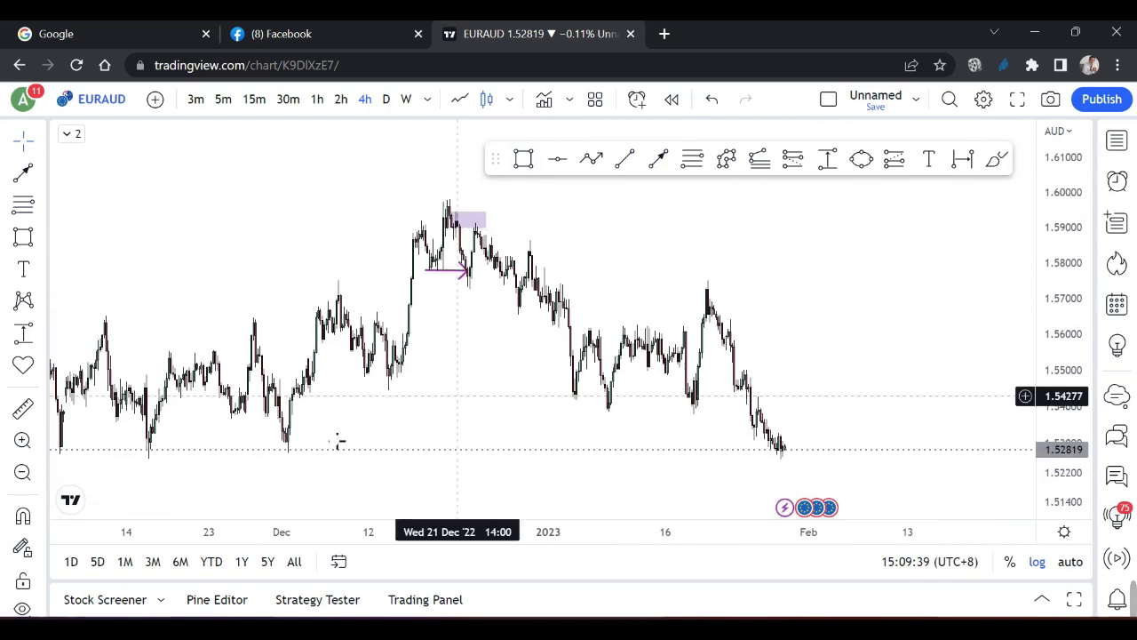
{"action": "left_click", "coordinate": [524, 158]}
{"action": "mouse_move", "coordinate": [396, 356]}
{"action": "left_mouse_down"}
{"action": "mouse_move", "coordinate": [414, 368]}
{"action": "mouse_move", "coordinate": [593, 381]}
{"action": "mouse_move", "coordinate": [553, 370]}
{"action": "mouse_move", "coordinate": [566, 370]}
{"action": "mouse_move", "coordinate": [597, 384]}
{"action": "left_mouse_up"}
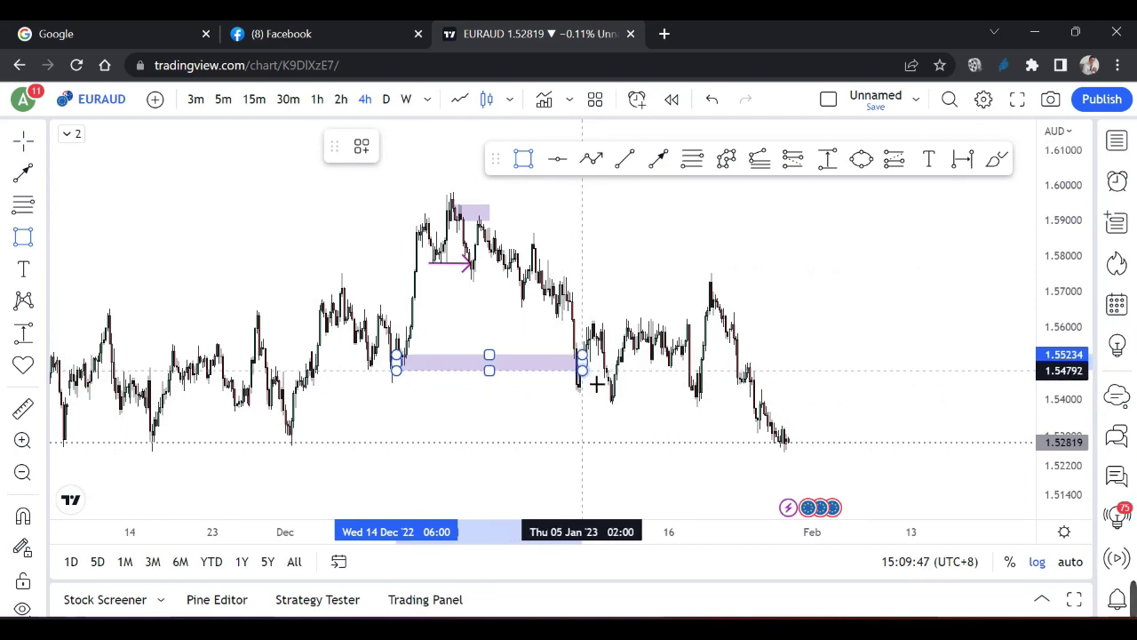
{"action": "left_click", "coordinate": [539, 401]}
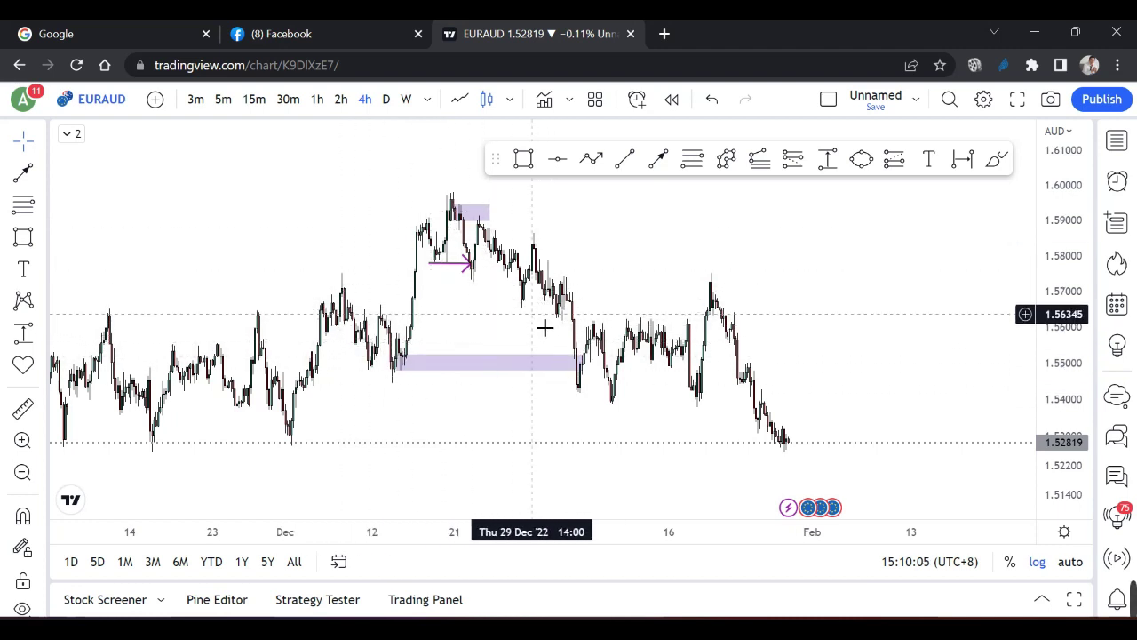
{"action": "left_click", "coordinate": [460, 223]}
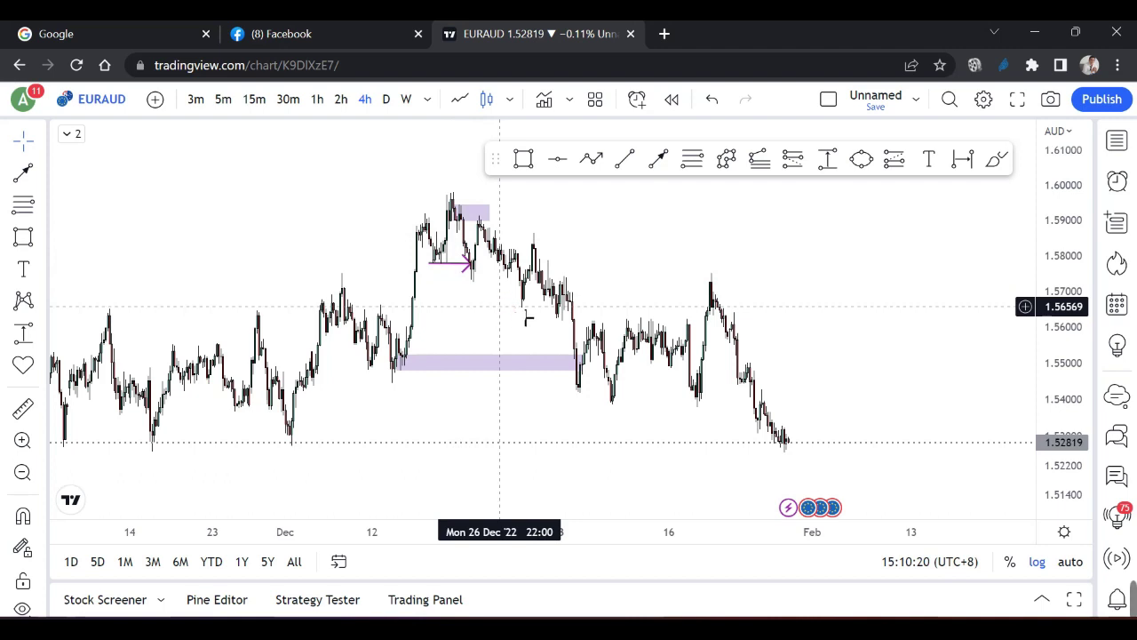
{"action": "scroll", "coordinate": [685, 252], "scroll_direction": "left", "scroll_amount": 3}
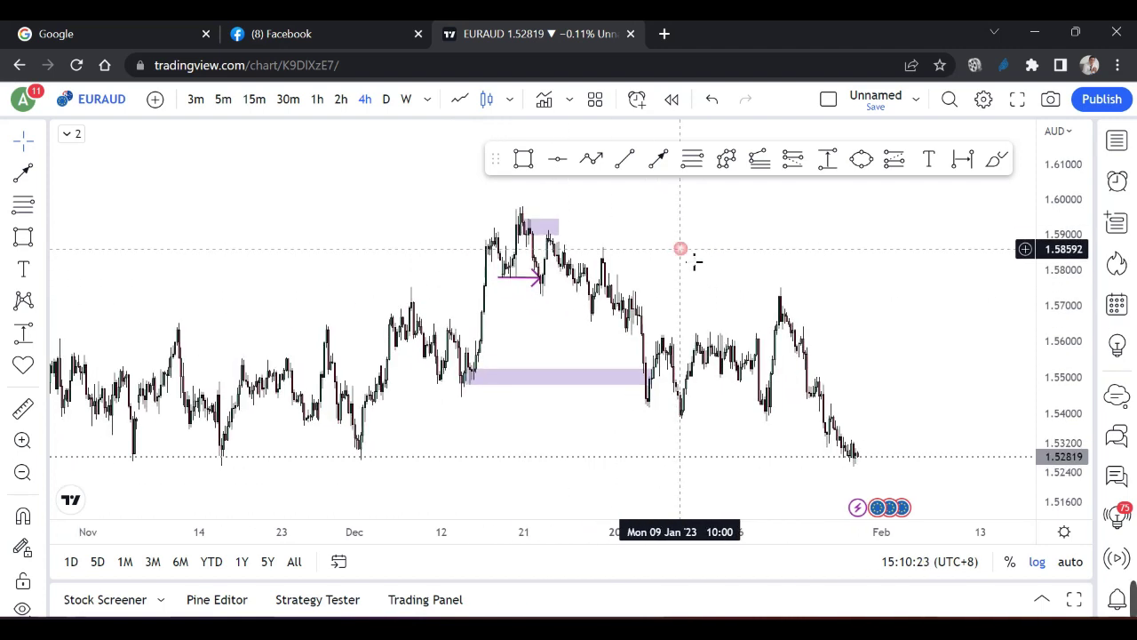